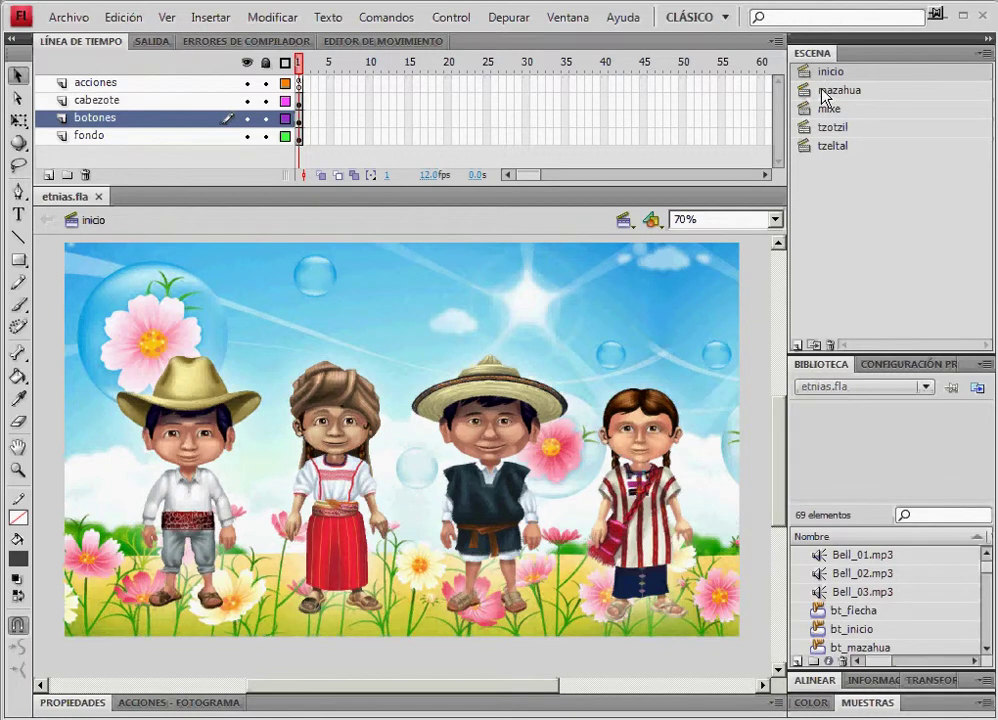
# In the mazahua scene, open the info mazahua symbol for editing
pyautogui.click(825, 91)
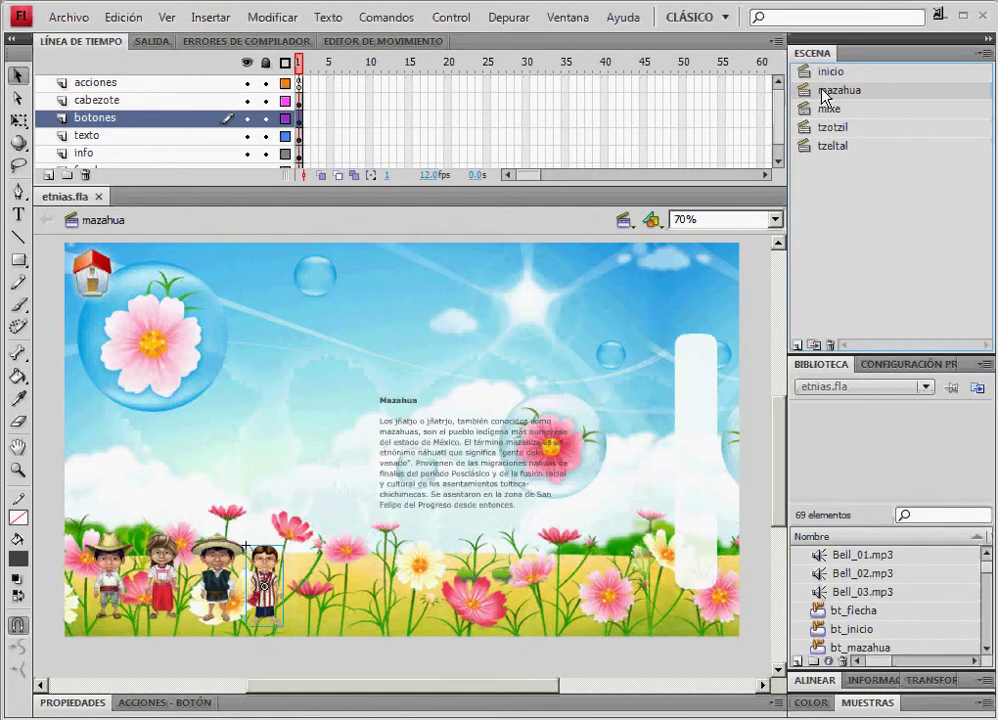
pyautogui.click(481, 472)
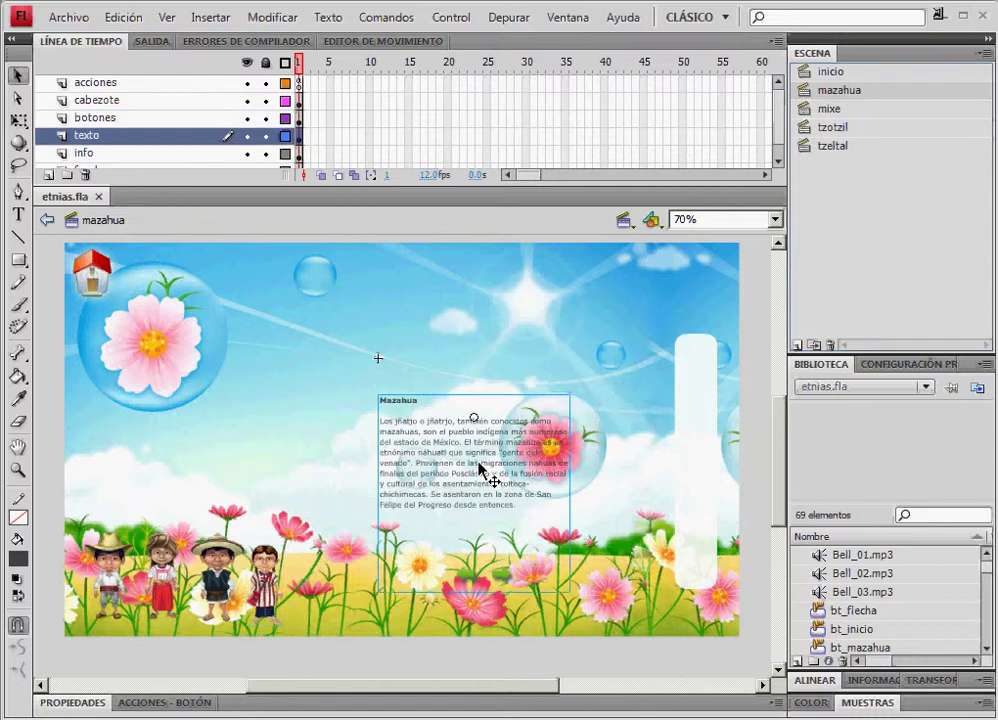
pyautogui.doubleClick(476, 437)
# Add a blank keyframe at frame 5 on the info layer and extend botones to frame 5
pyautogui.rightClick(322, 118)
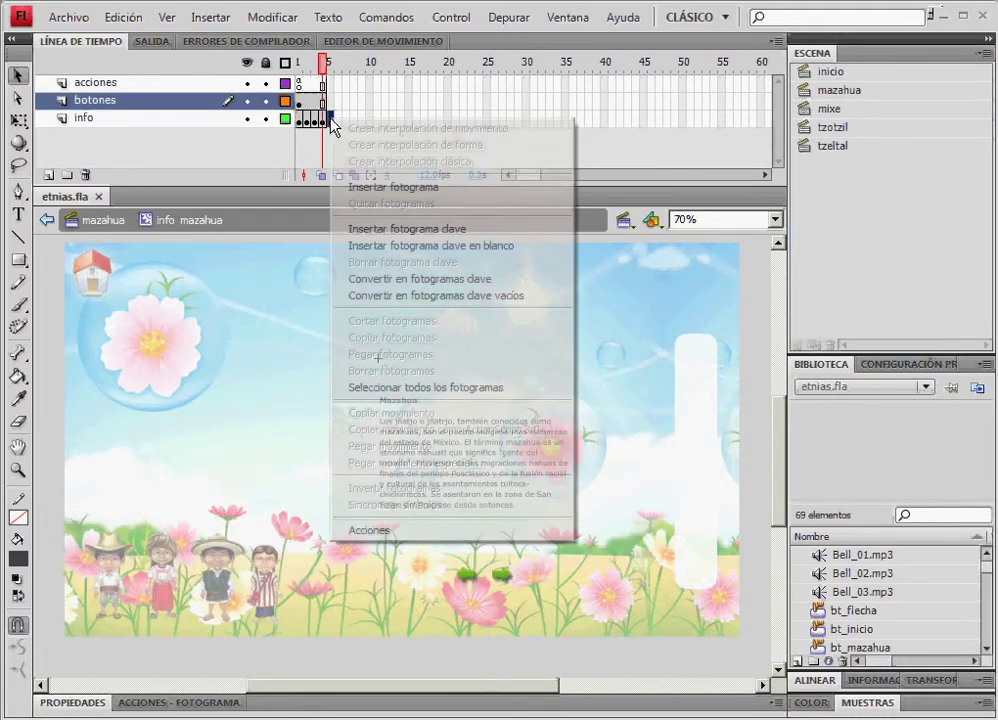
pyautogui.click(400, 245)
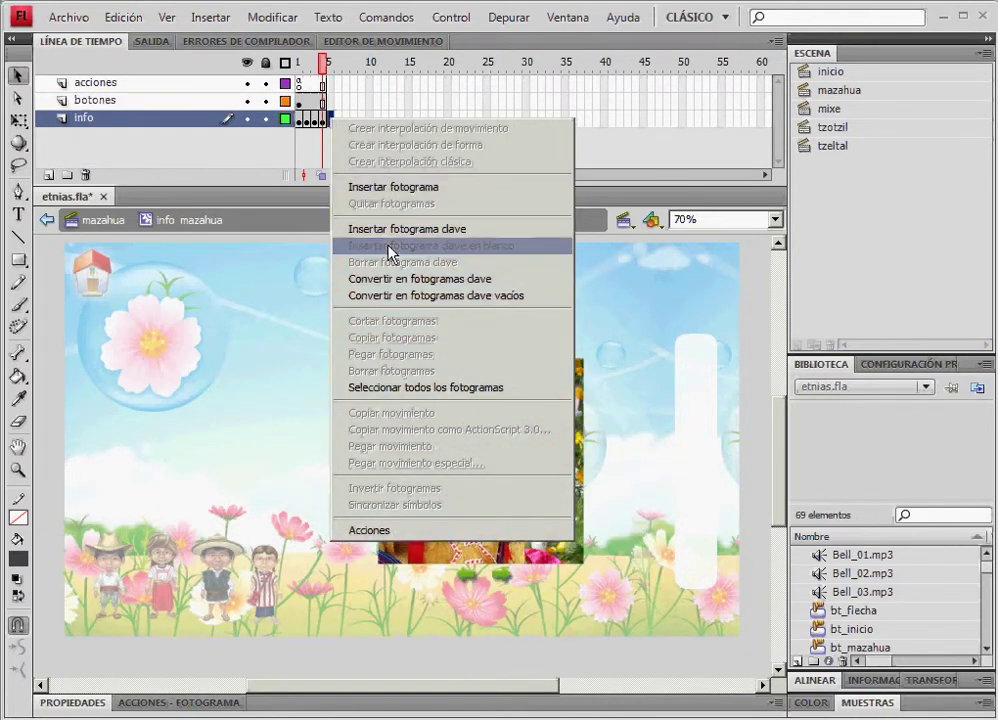
pyautogui.rightClick(330, 101)
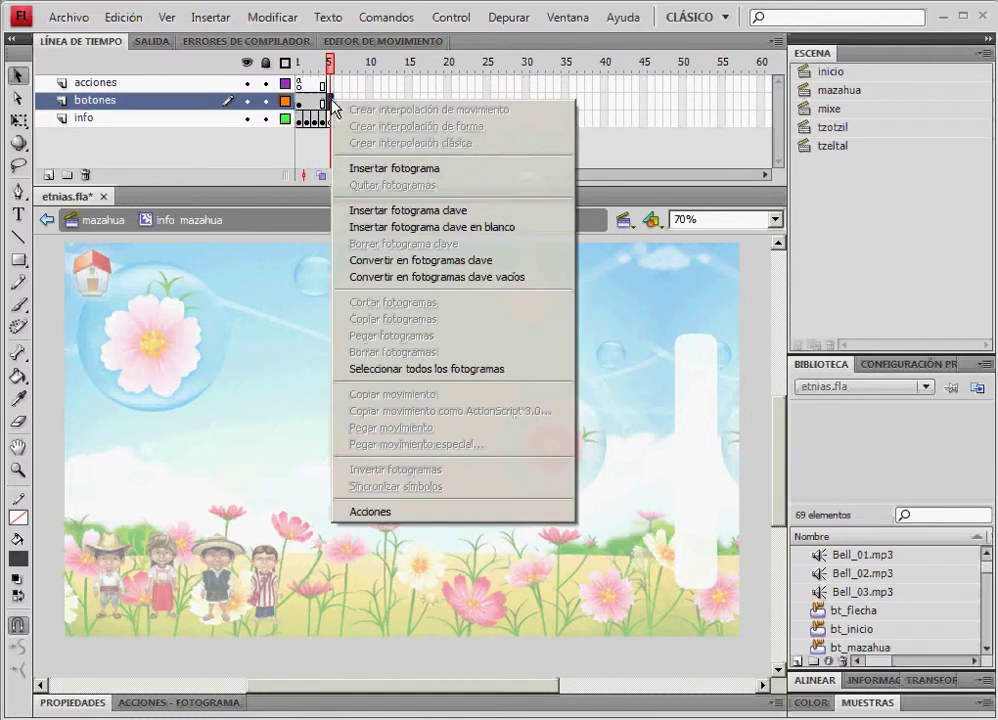
pyautogui.click(386, 169)
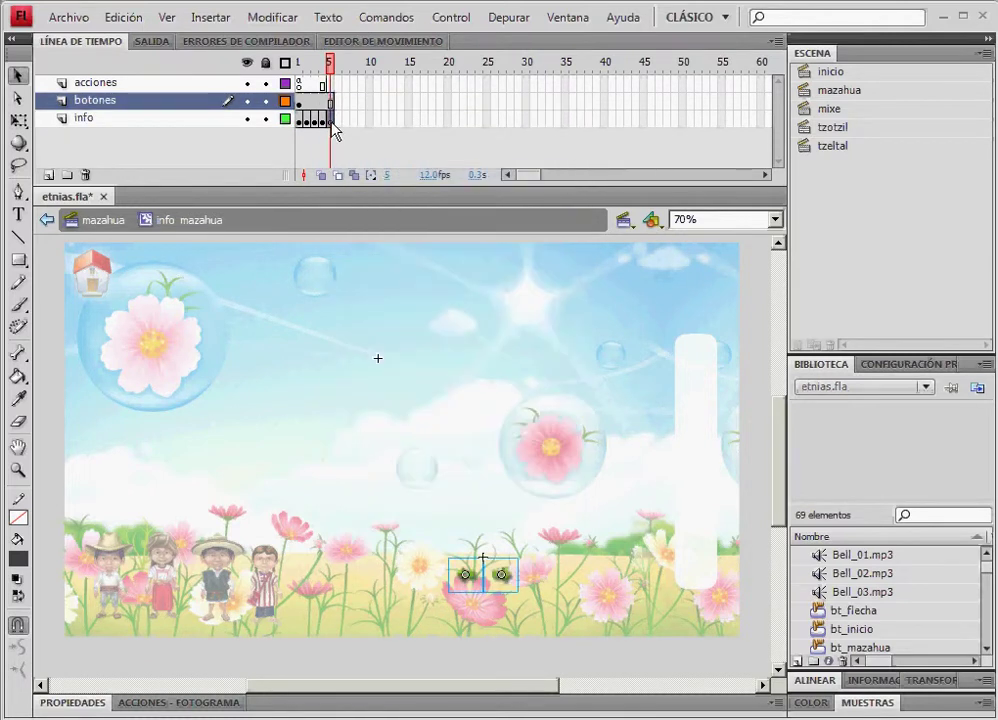
# Start Archivo > Importar > Importar vídeo to open the video import wizard
pyautogui.click(79, 18)
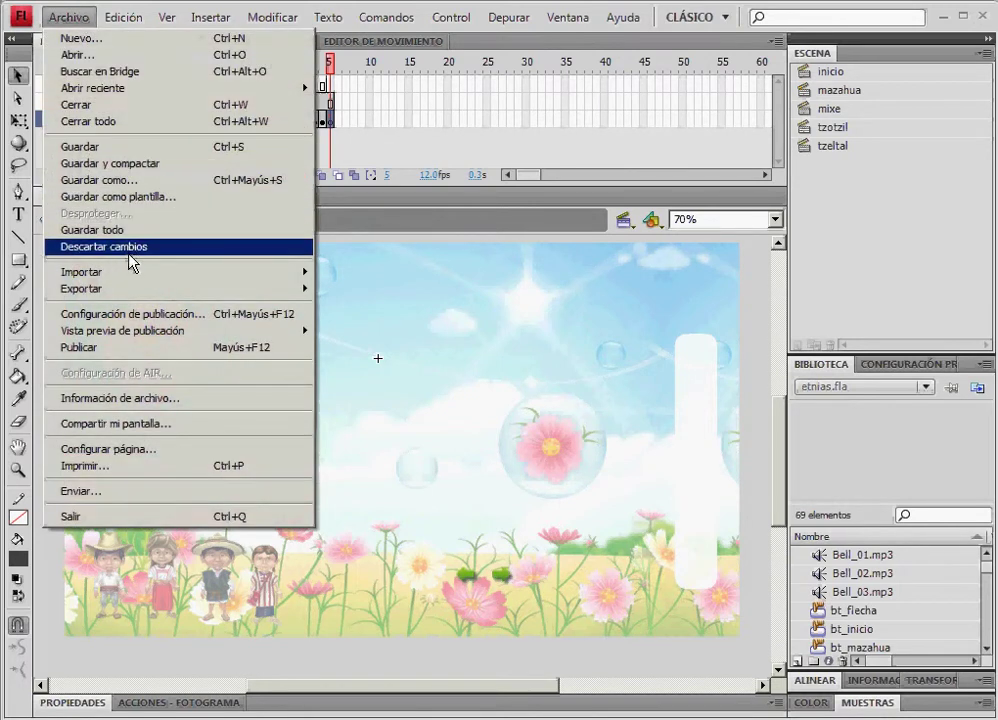
pyautogui.moveTo(180, 272)
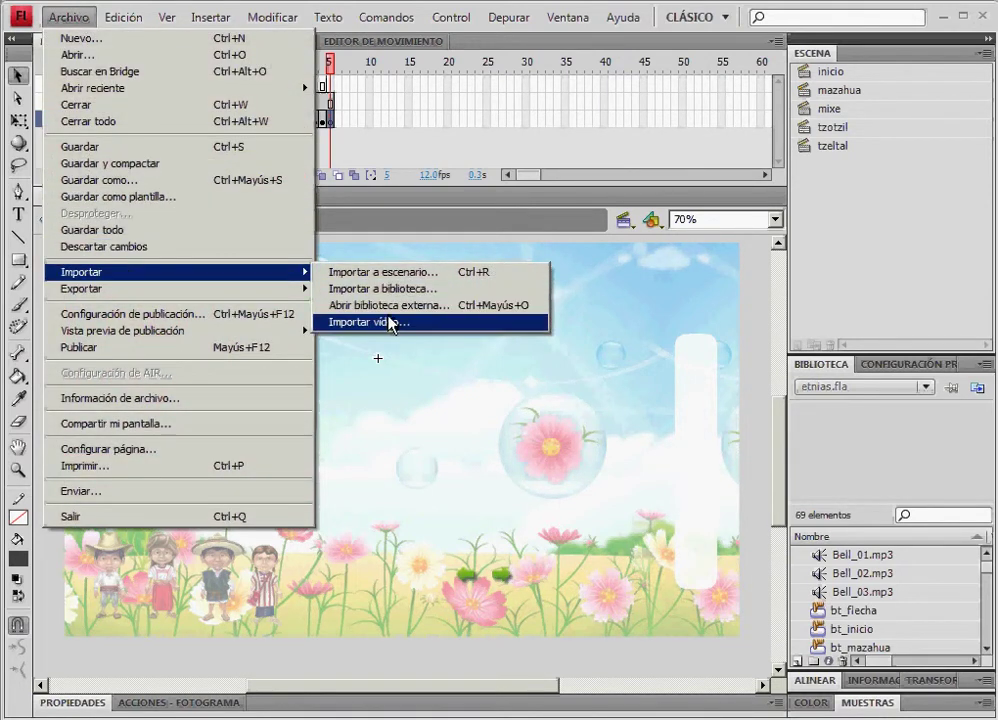
pyautogui.click(386, 322)
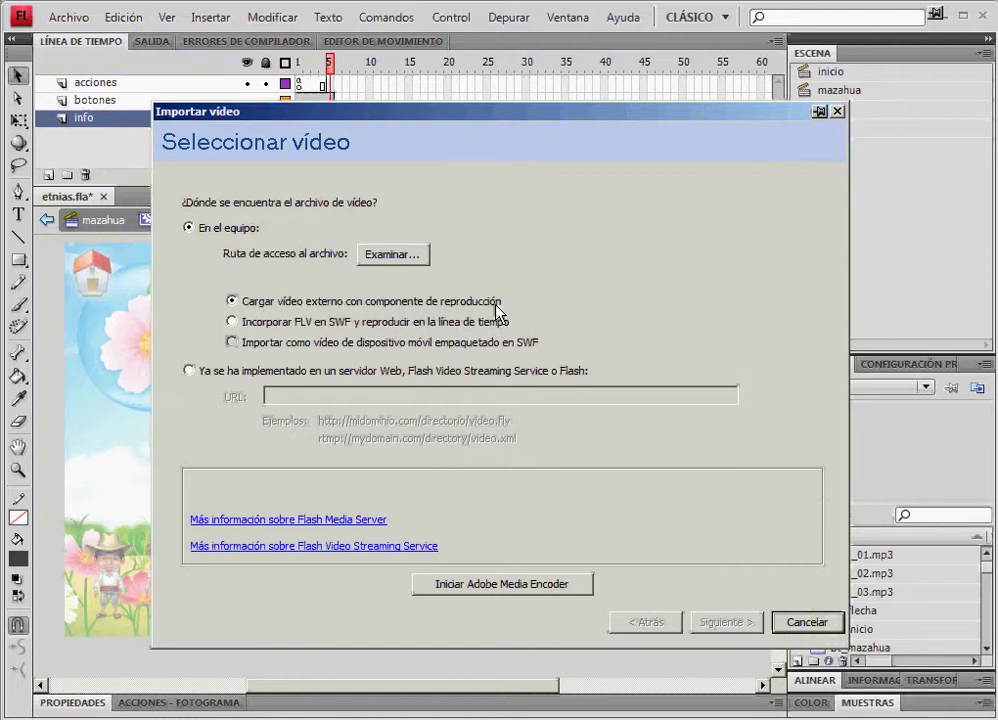
# Pick DocumentaldeMazahuas.mov from the multimedia folder, dismiss the format warning, and launch Adobe Media Encoder
pyautogui.click(377, 257)
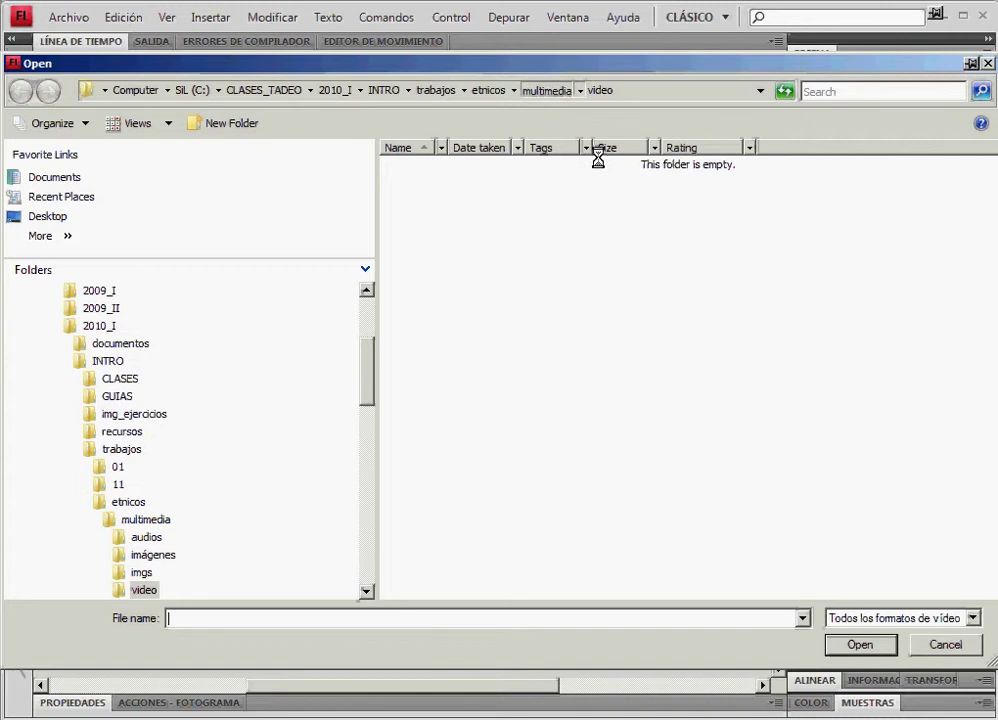
pyautogui.click(546, 90)
pyautogui.click(445, 233)
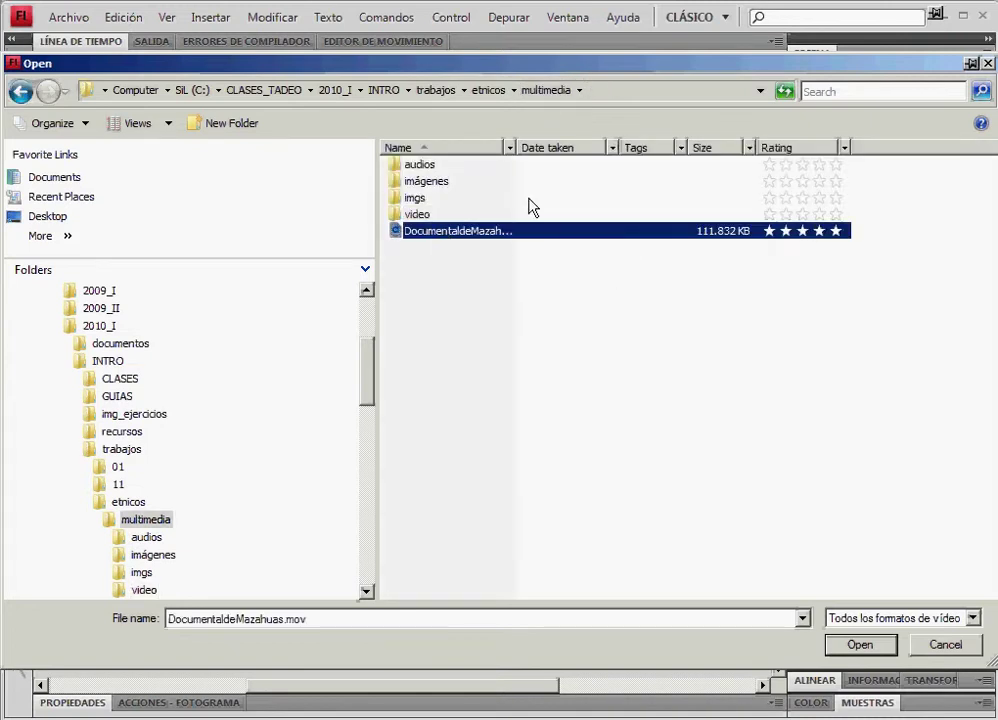
pyautogui.moveTo(516, 147); pyautogui.dragTo(619, 140)
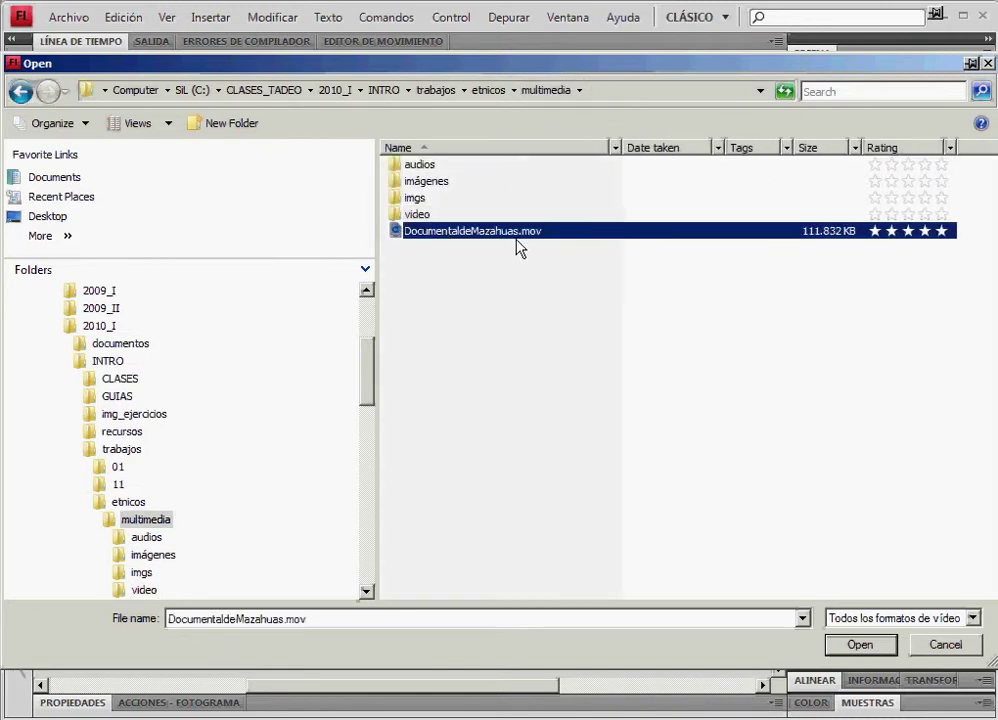
pyautogui.click(868, 645)
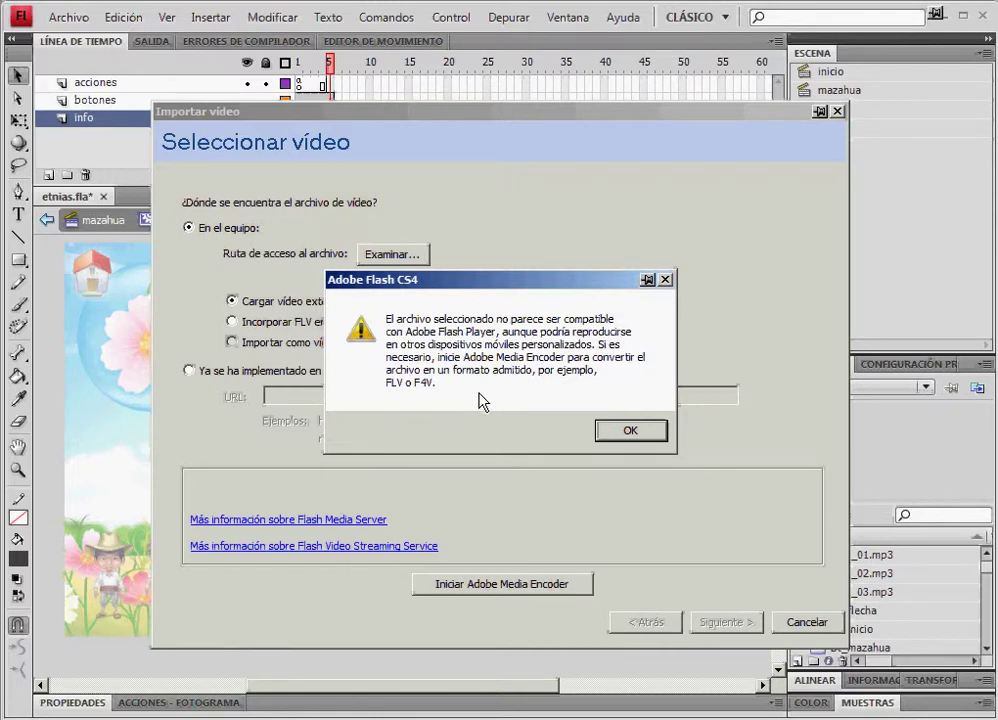
pyautogui.click(624, 431)
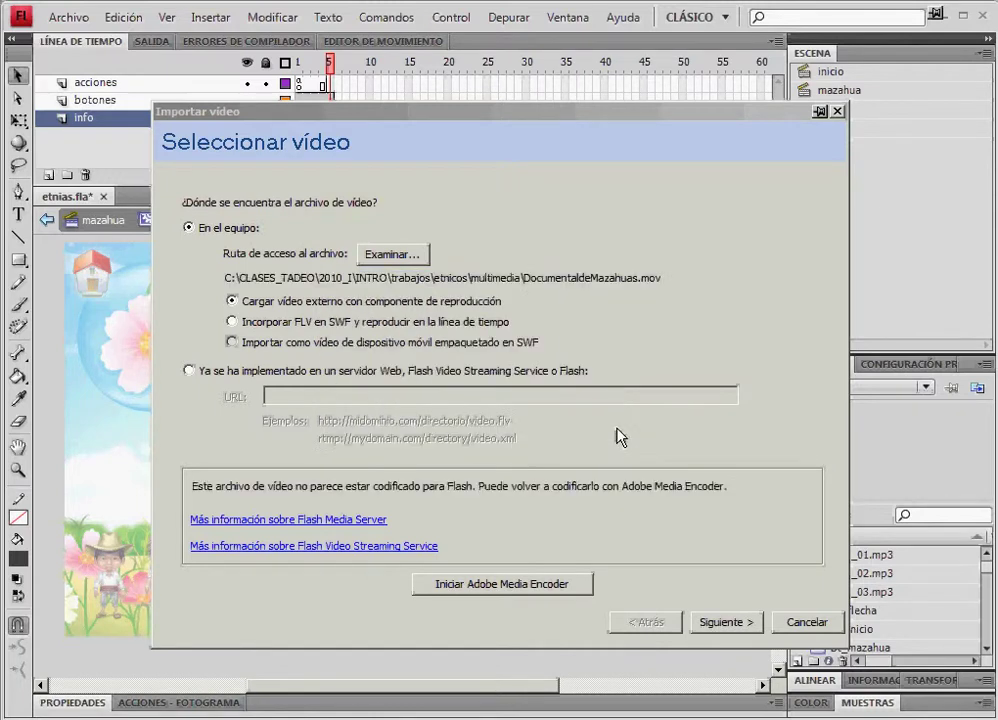
pyautogui.click(524, 585)
# Encode the documentary with the FLV - Same As Source (Flash 8 and Higher) preset
pyautogui.click(531, 440)
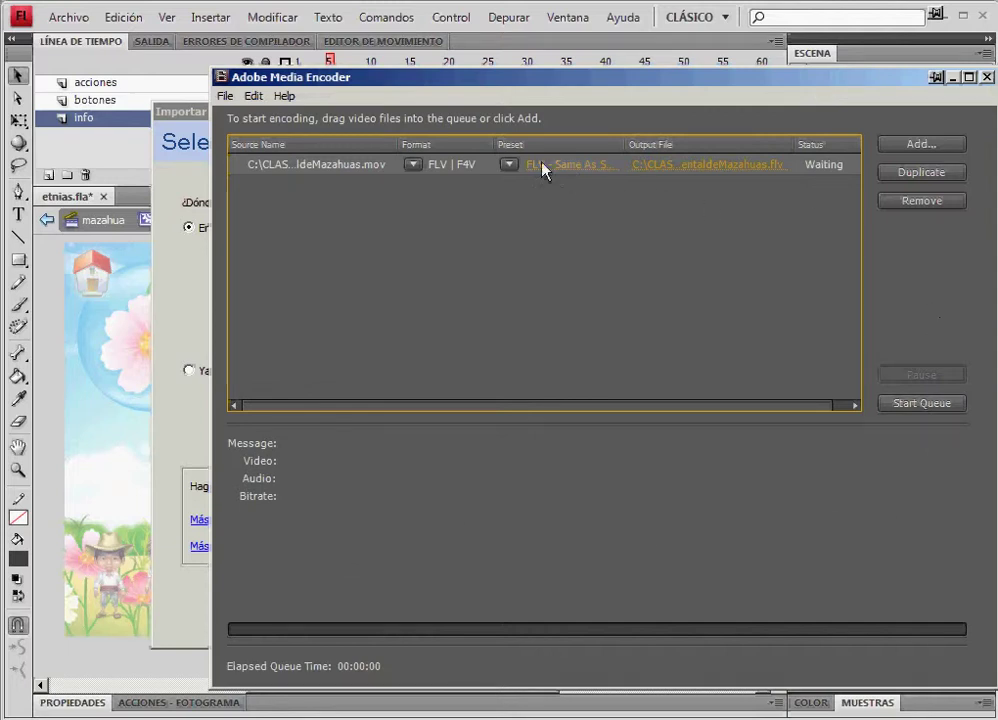
pyautogui.click(512, 164)
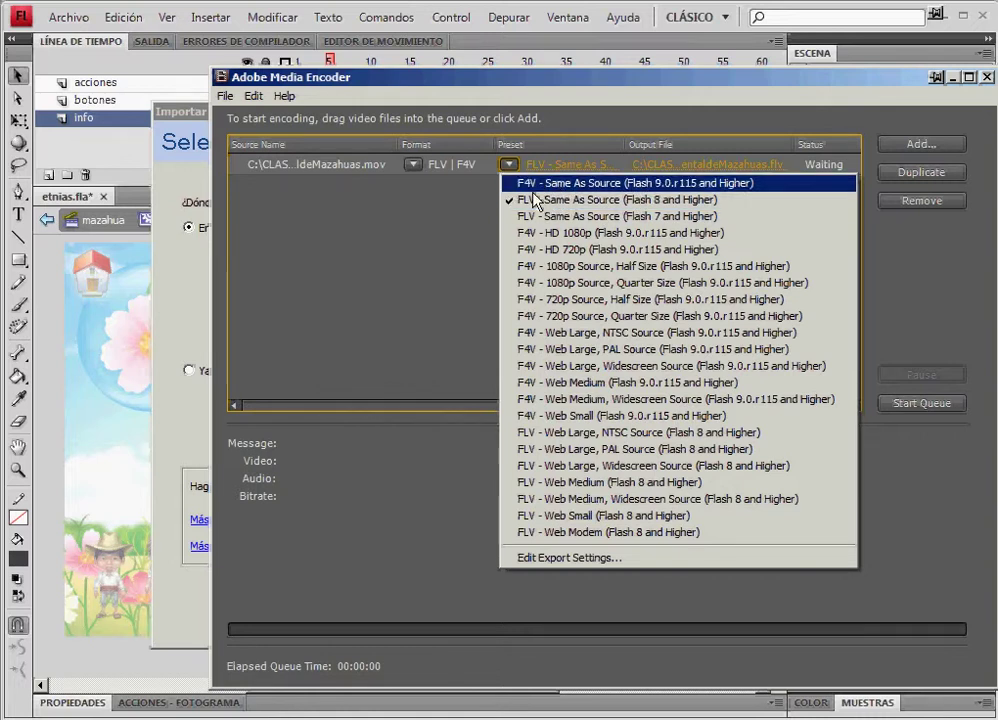
pyautogui.click(525, 199)
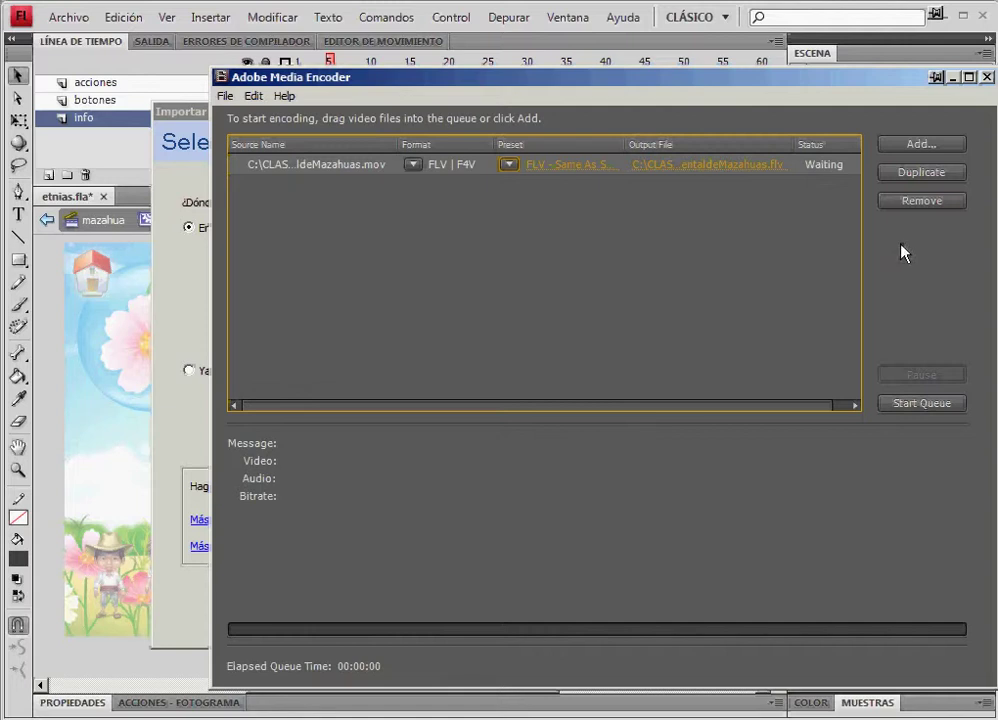
pyautogui.click(913, 405)
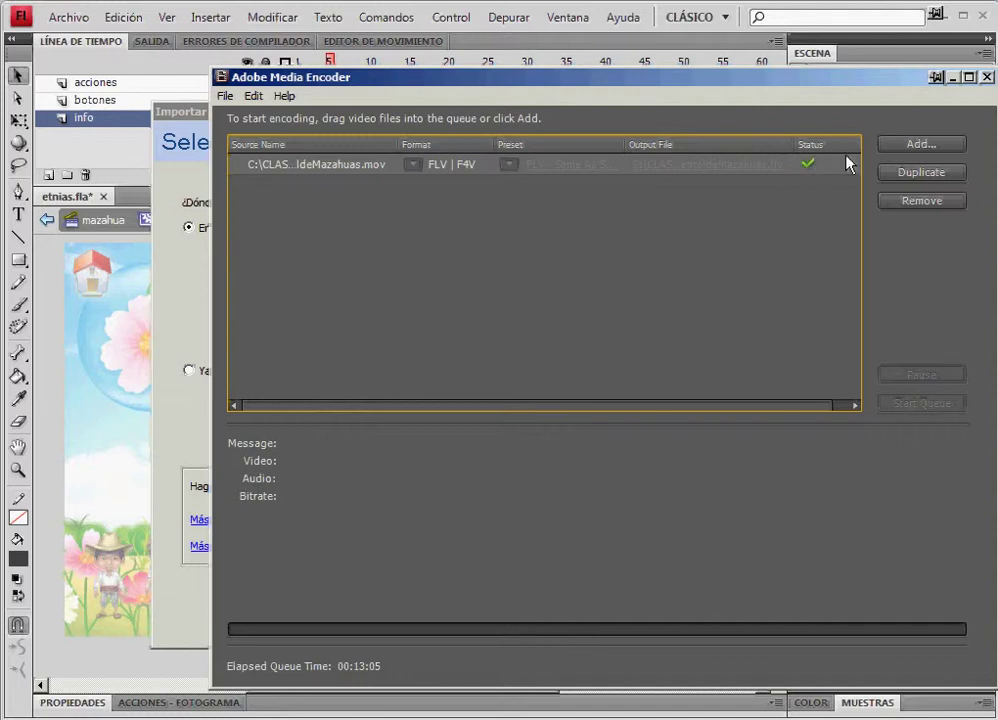
# Close Media Encoder and load DocumentaldeMazahuas.flv from the multimedia folder into the wizard
pyautogui.click(954, 77)
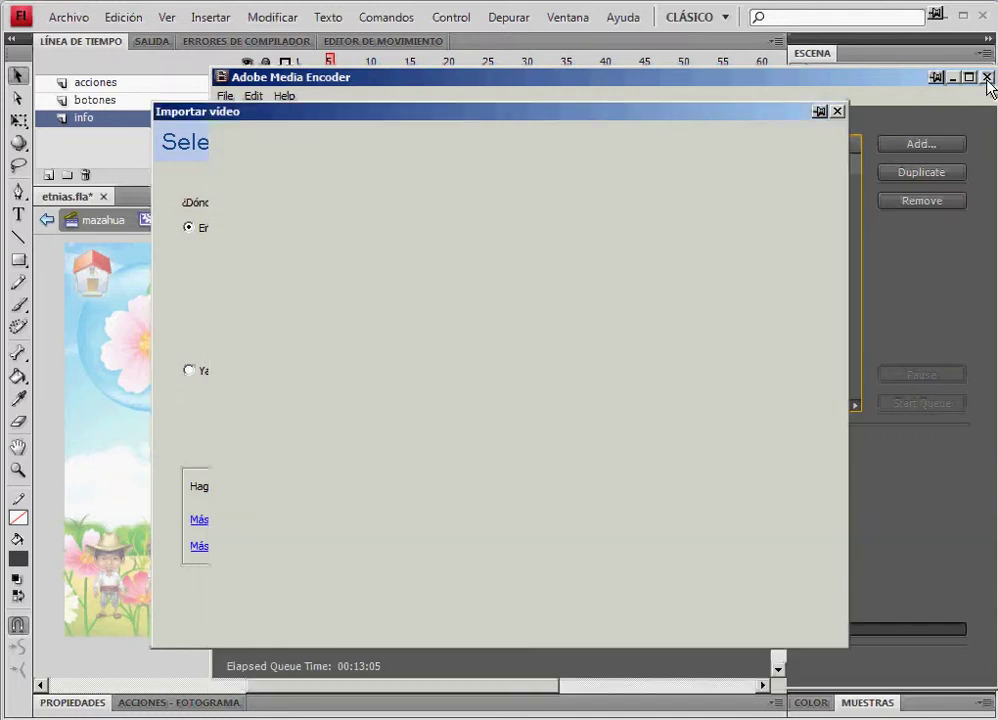
pyautogui.click(396, 255)
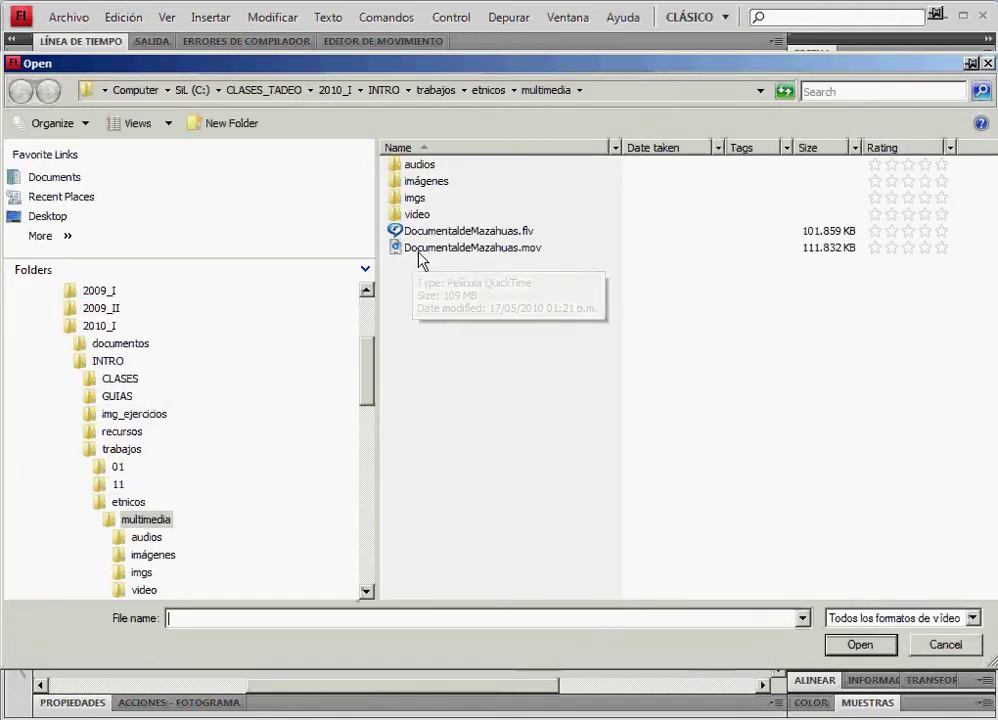
pyautogui.click(527, 234)
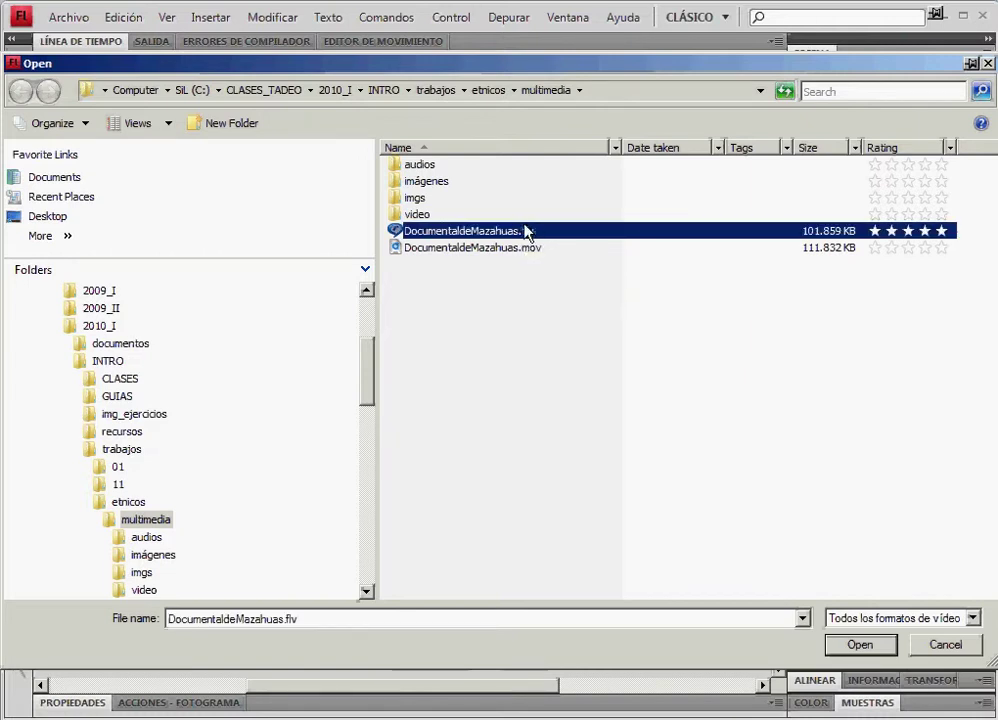
pyautogui.doubleClick(530, 232)
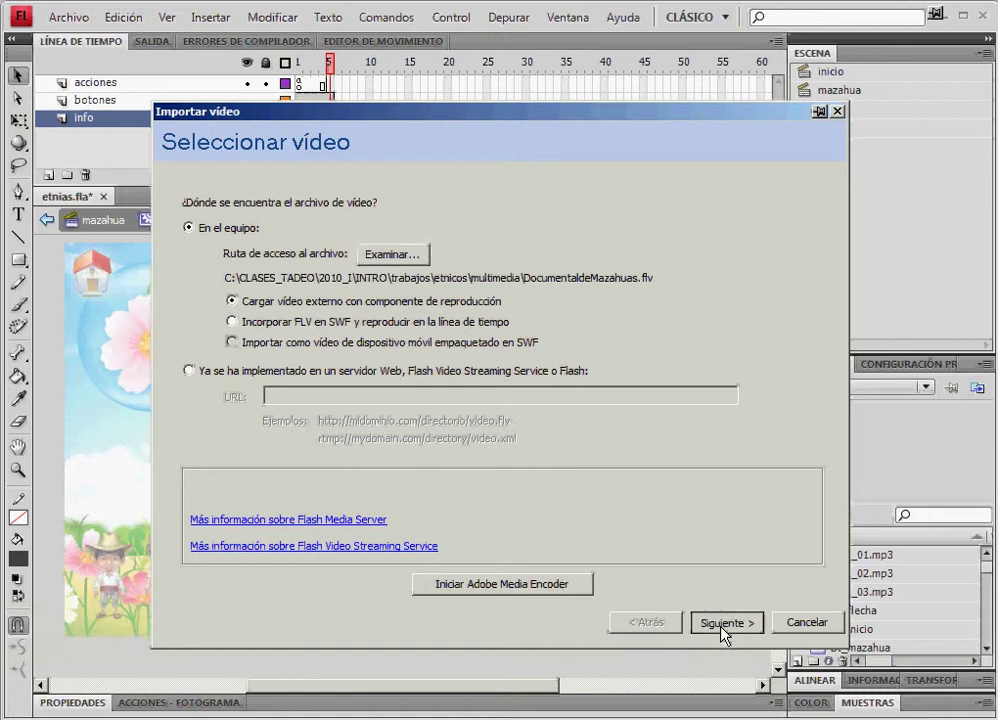
# Preview player skins such as ArcticOverAll.swf and a Steel skin
pyautogui.click(722, 623)
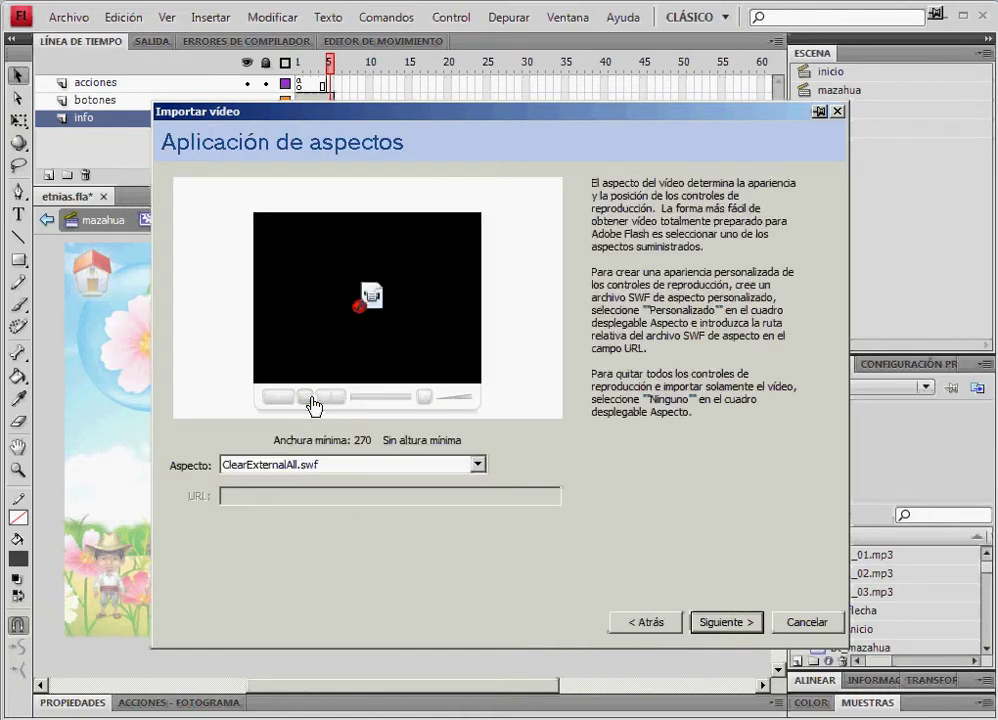
pyautogui.click(276, 470)
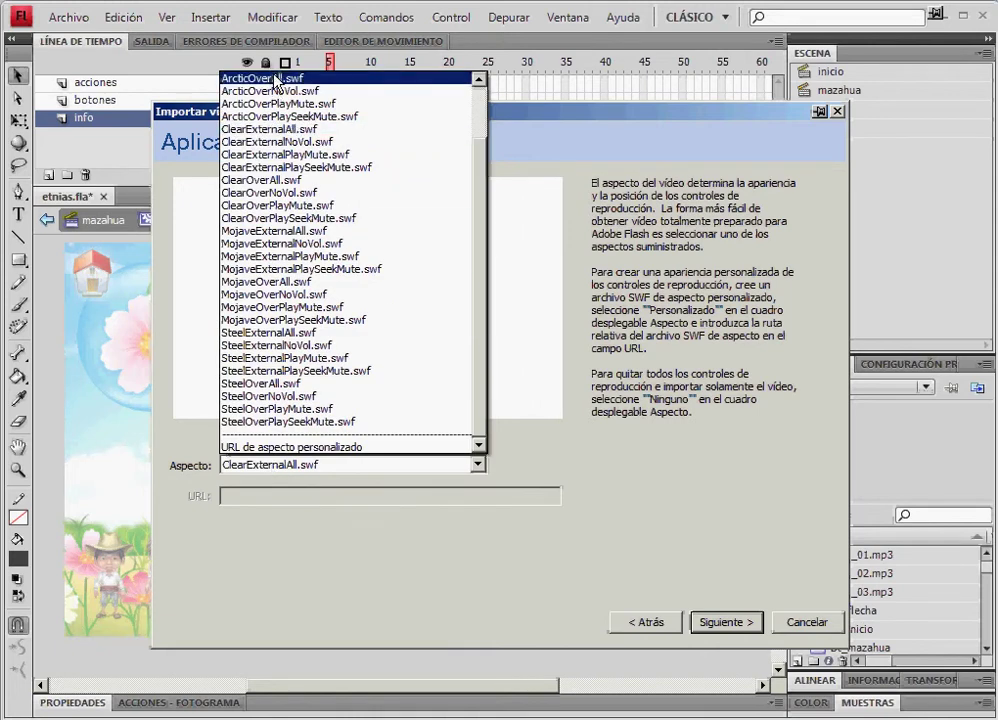
pyautogui.click(245, 78)
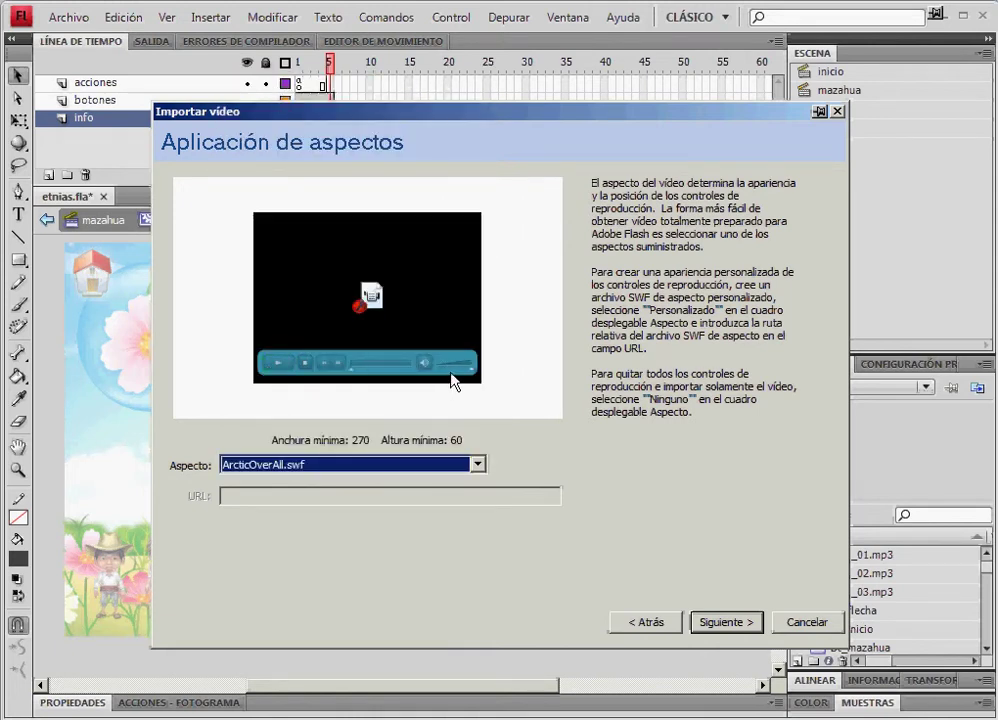
pyautogui.click(308, 469)
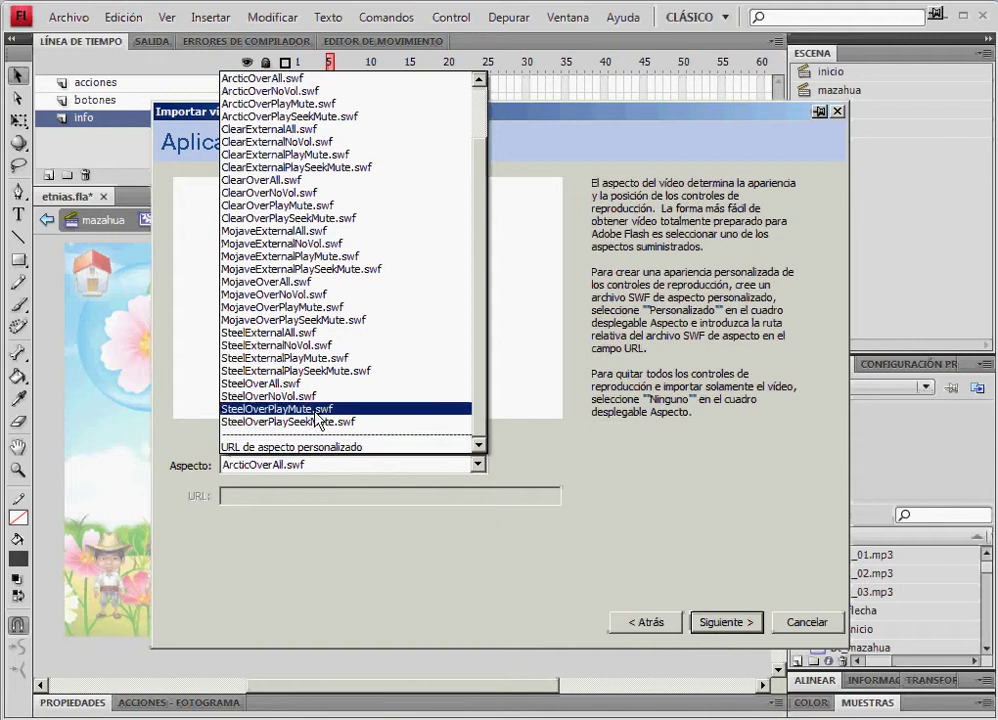
pyautogui.click(285, 332)
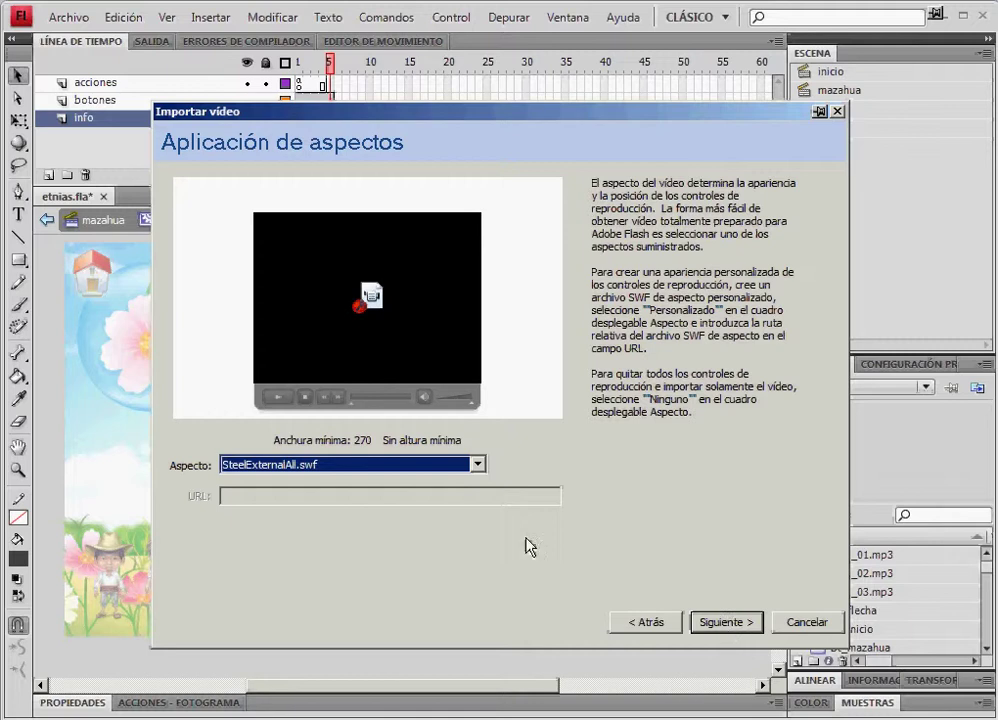
# Choose the ClearExternalAll.swf skin and finish the video import
pyautogui.click(414, 466)
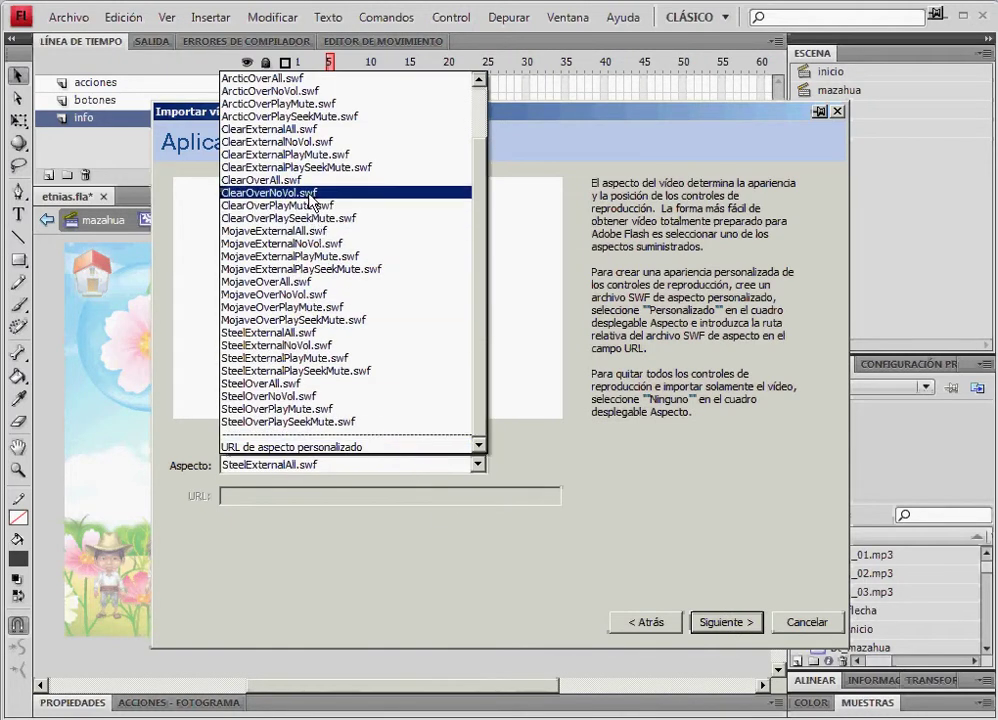
pyautogui.scroll(1, 300, 220)
pyautogui.scroll(2, 309, 212)
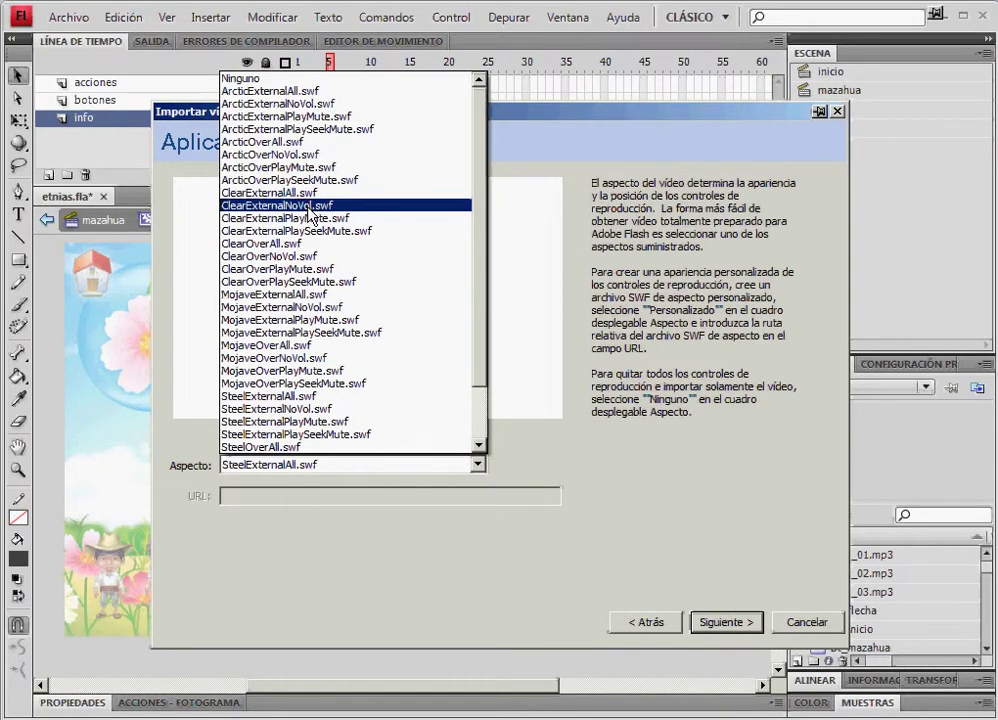
pyautogui.click(302, 193)
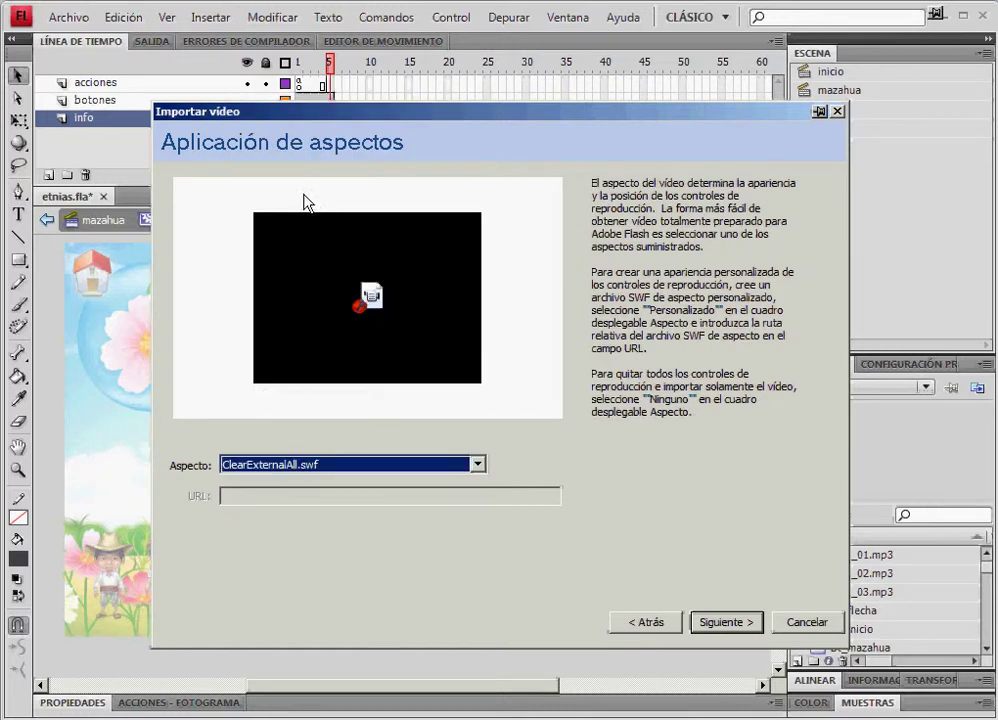
pyautogui.click(726, 623)
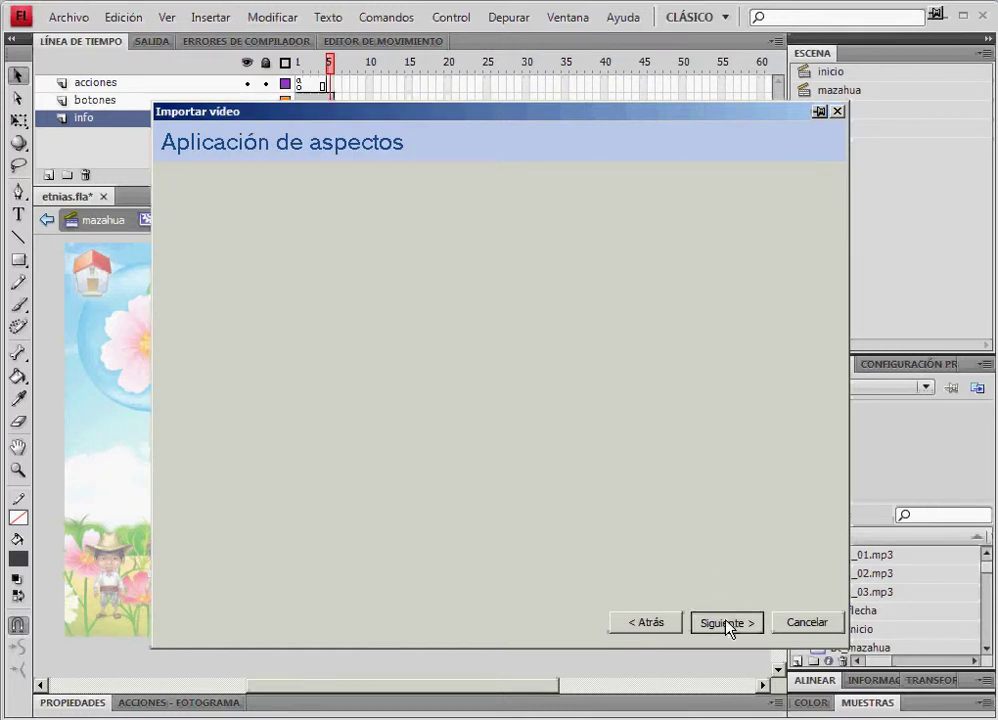
pyautogui.click(726, 623)
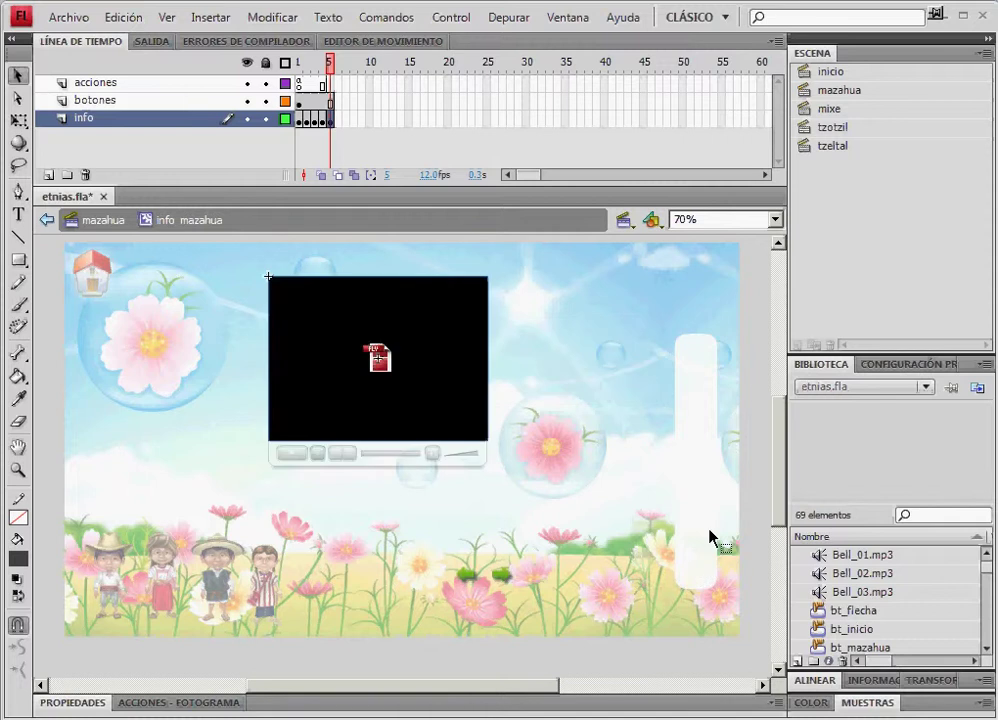
# Move the video player to the lower centre of the stage and test the movie with Ctrl+Enter
pyautogui.moveTo(371, 384)
pyautogui.mouseDown()
pyautogui.moveTo(525, 515)
pyautogui.moveTo(478, 466)
pyautogui.mouseUp()
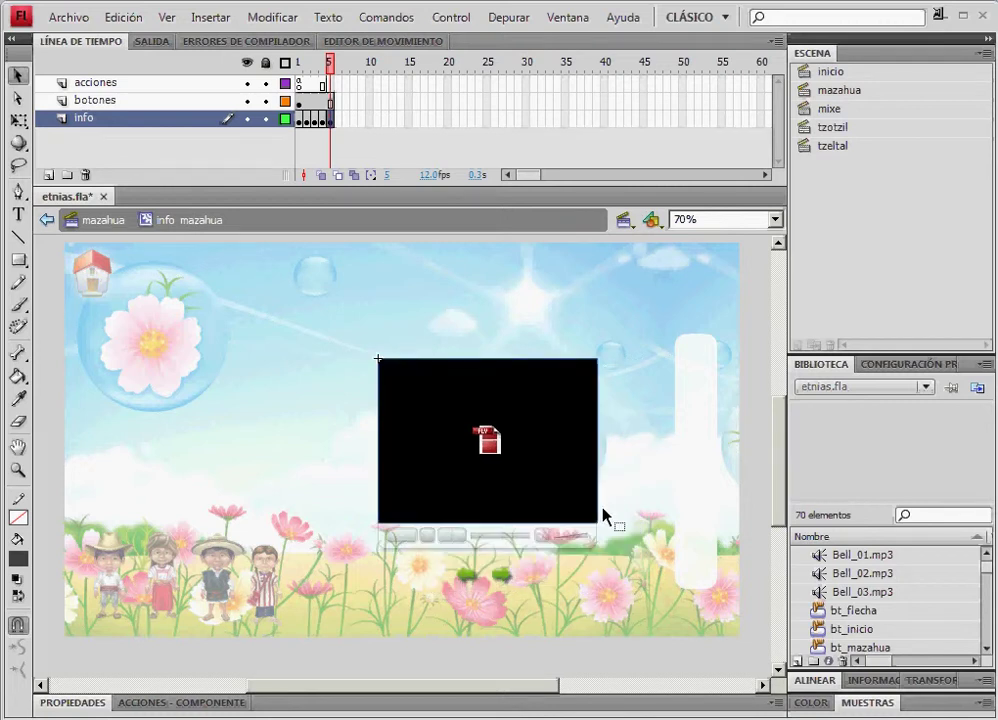
pyautogui.hotkey('ctrl', 'Return')
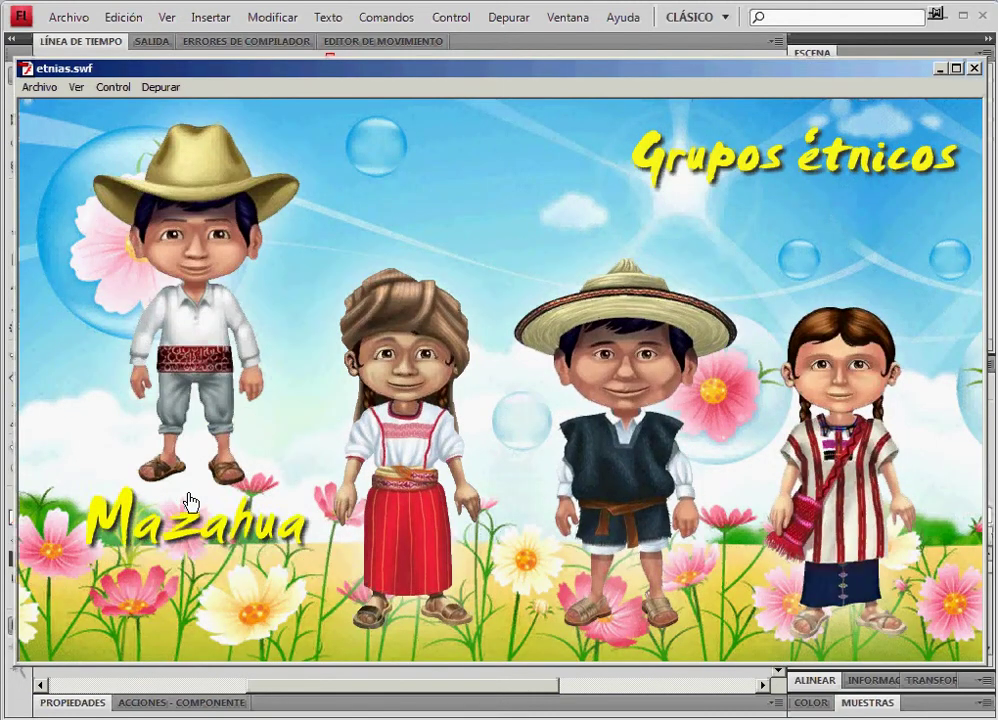
# In the test movie, page through the Mazahua panel to the documentary, stop playback, and close the preview
pyautogui.click(190, 500)
pyautogui.click(650, 578)
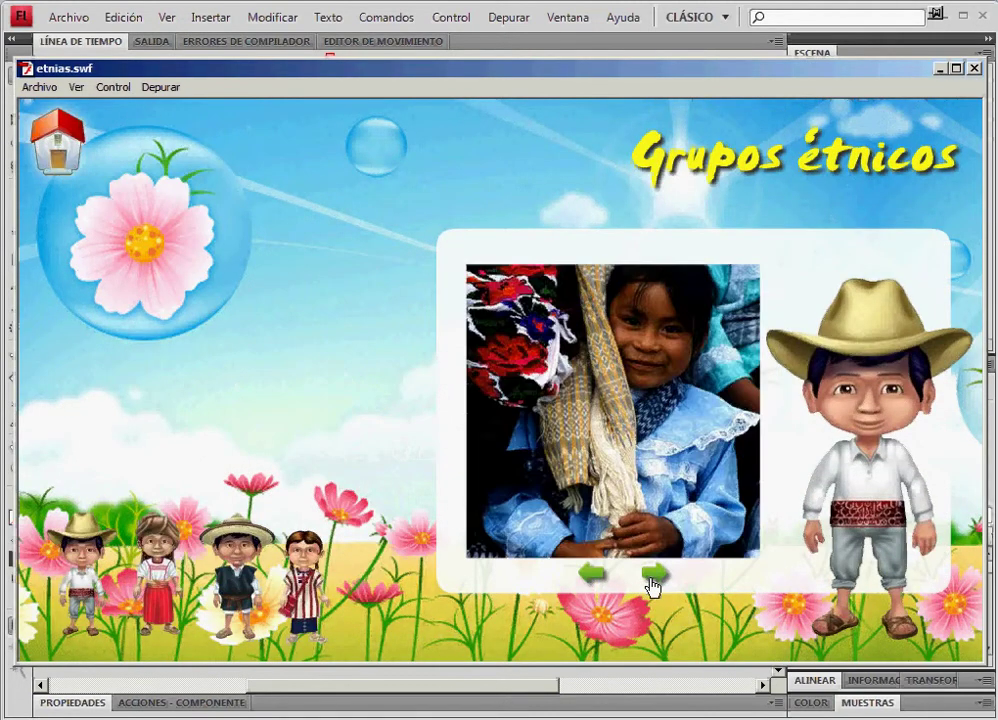
pyautogui.click(650, 578)
pyautogui.click(650, 578)
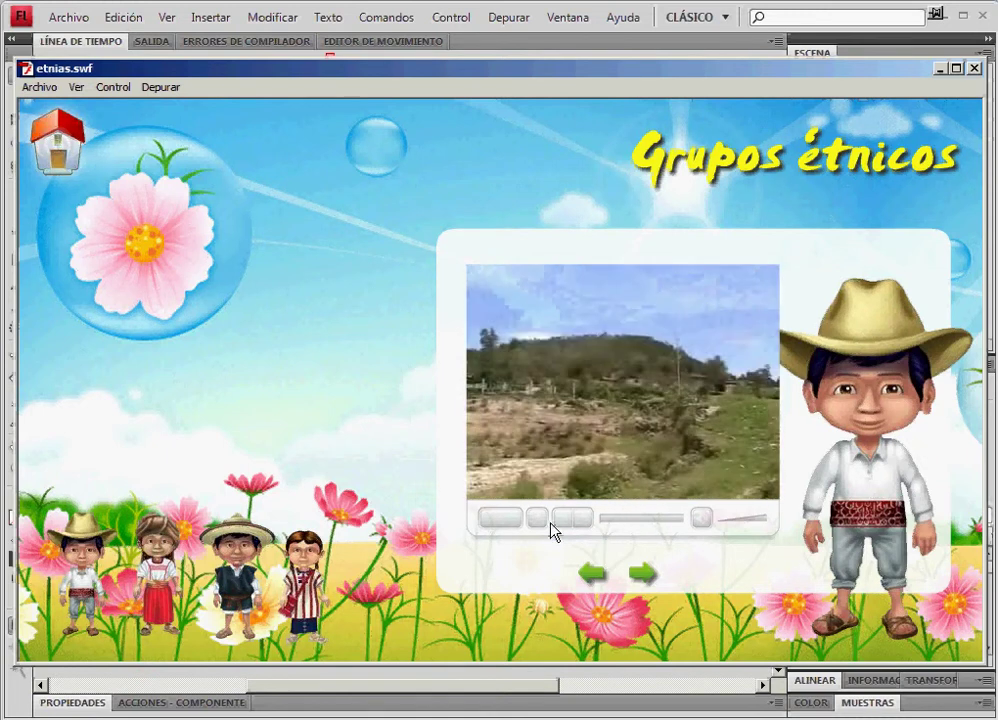
pyautogui.click(538, 519)
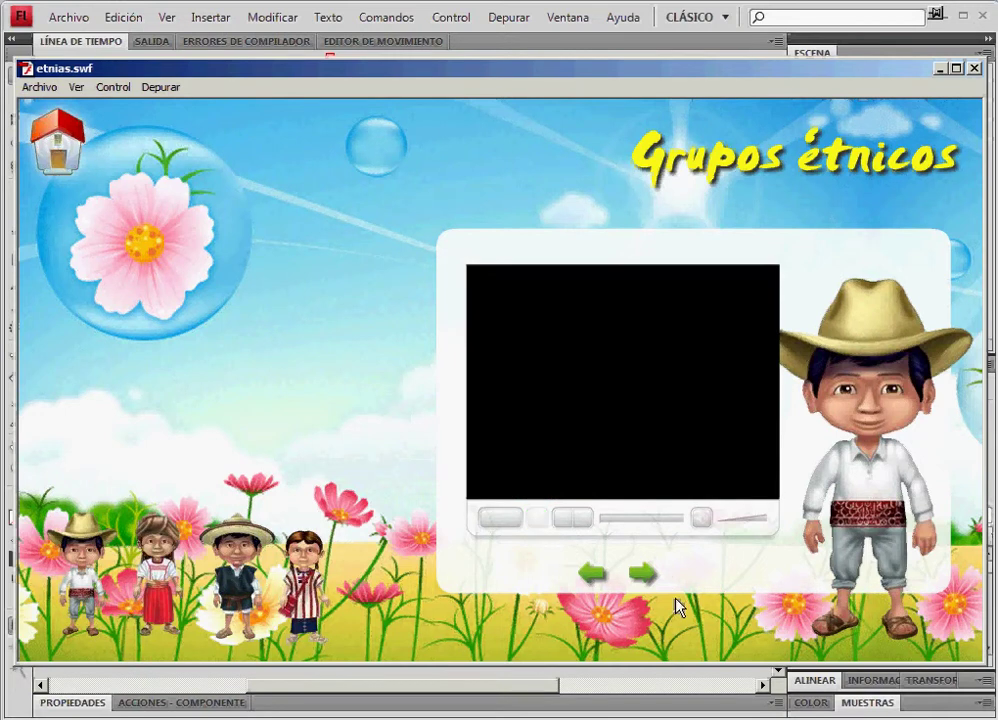
pyautogui.click(972, 70)
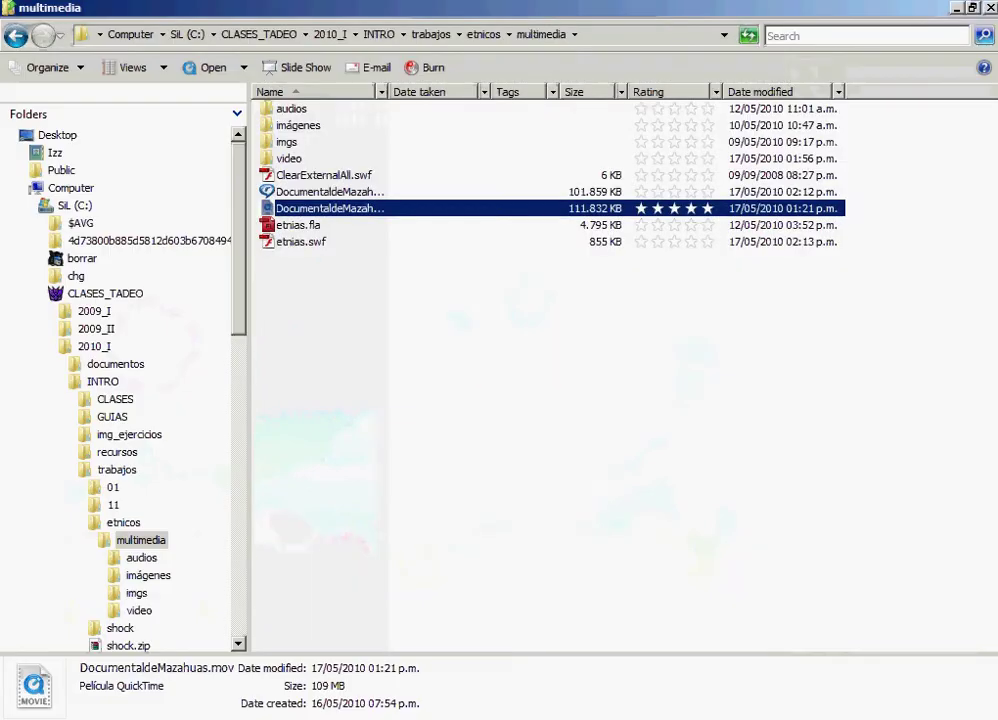
# Bring up the multimedia folder and Notepad notes, moving Notepad lower and left
pyautogui.click(585, 718)
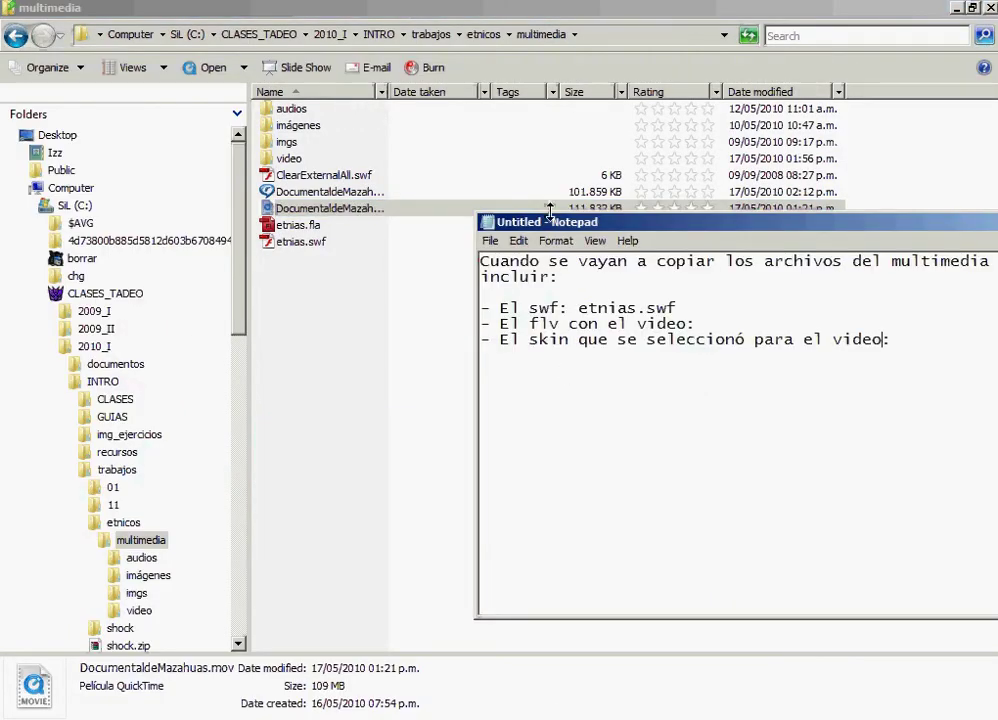
pyautogui.moveTo(553, 224)
pyautogui.mouseDown()
pyautogui.moveTo(443, 256)
pyautogui.moveTo(144, 272)
pyautogui.mouseUp()
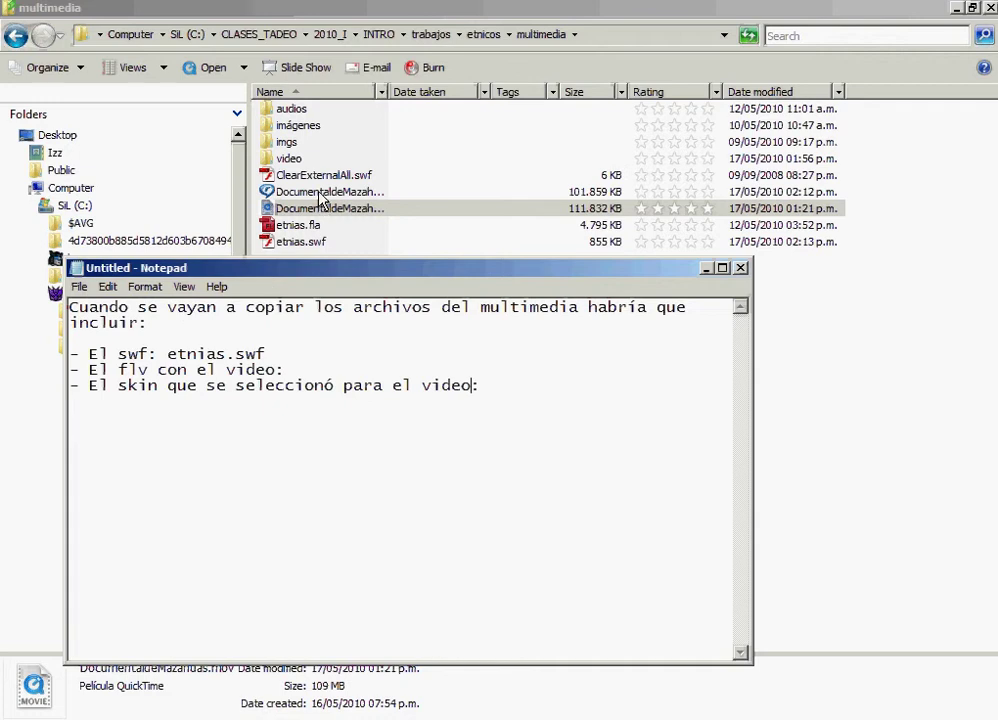
# Copy the DocumentaldeMazahuas.flv file name from Explorer and paste it on the video line
pyautogui.moveTo(388, 91); pyautogui.dragTo(461, 85)
pyautogui.click(385, 193)
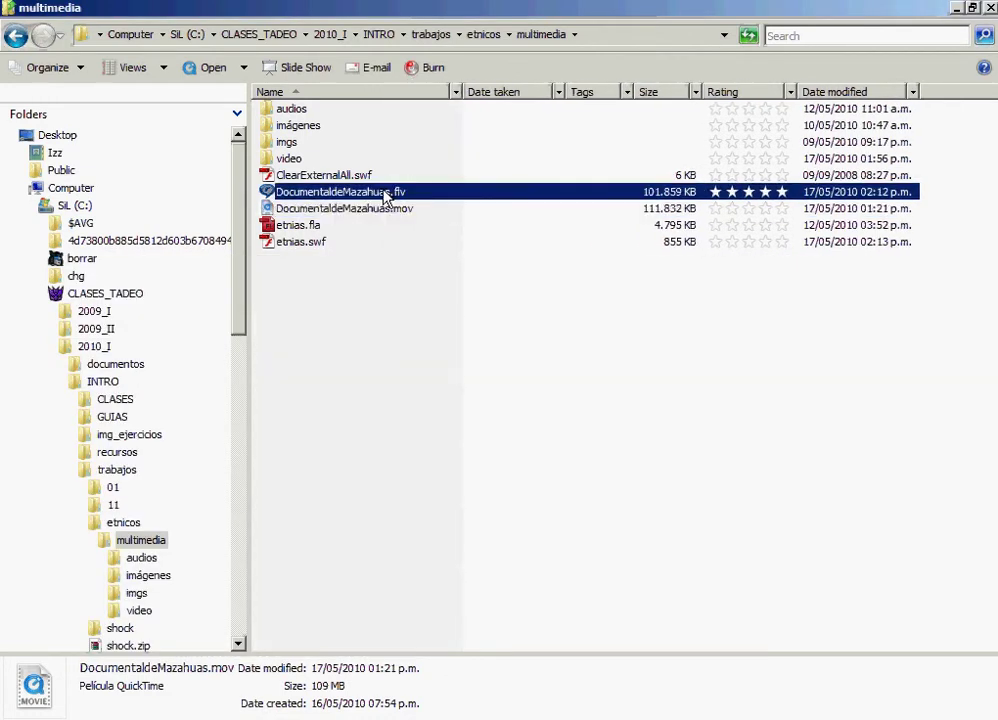
pyautogui.click(396, 195)
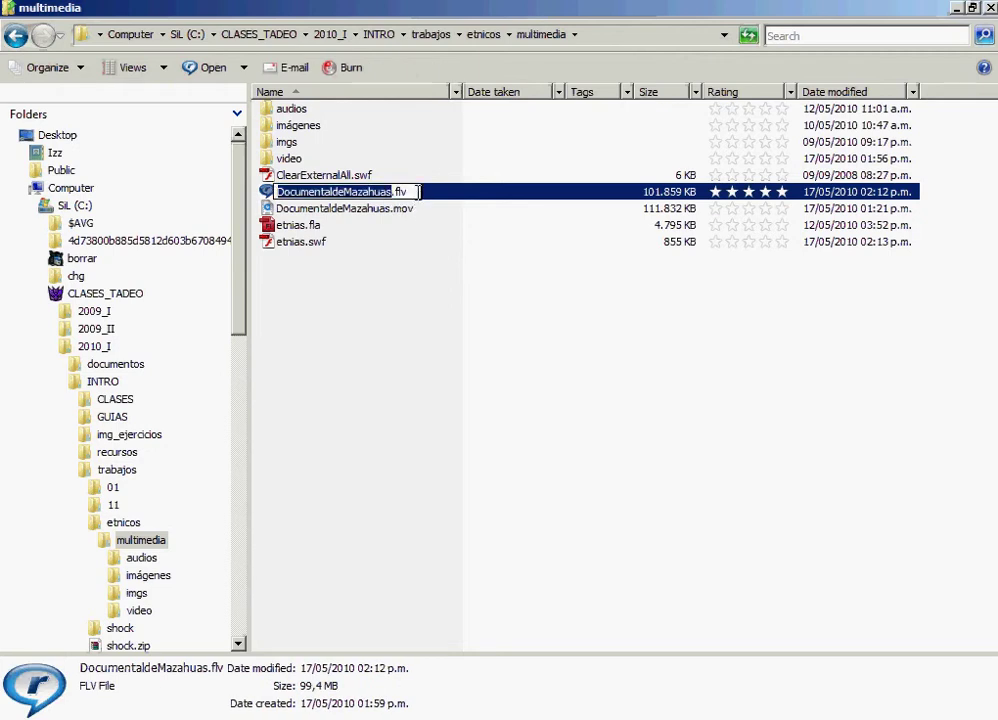
pyautogui.hotkey('ctrl', 'a')
pyautogui.hotkey('ctrl', 'c')
pyautogui.hotkey('alt', 'Tab')
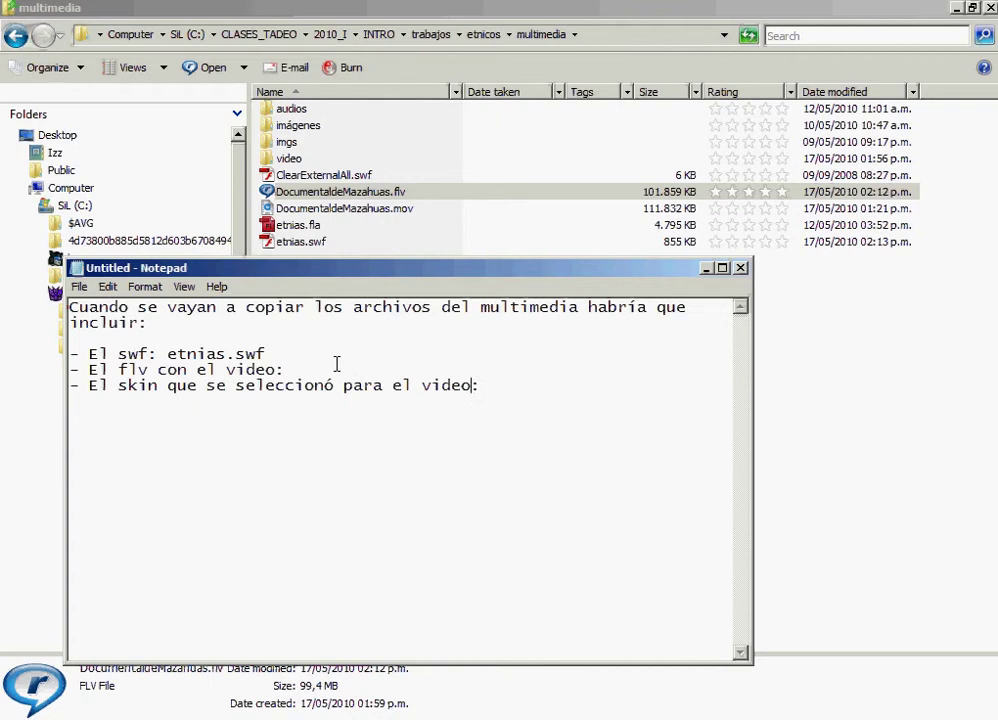
pyautogui.hotkey('ctrl', 'v')
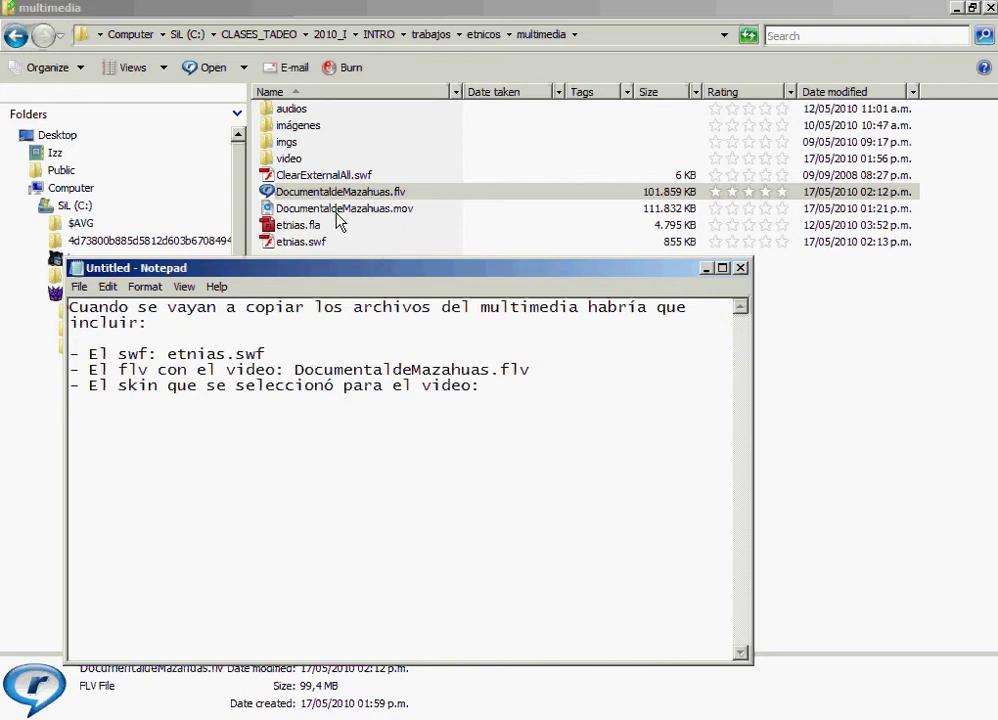
# Paste ClearExternalAll.swf on the skin line and type 'Todo debe quedar en una misma carpeta'
pyautogui.click(310, 175)
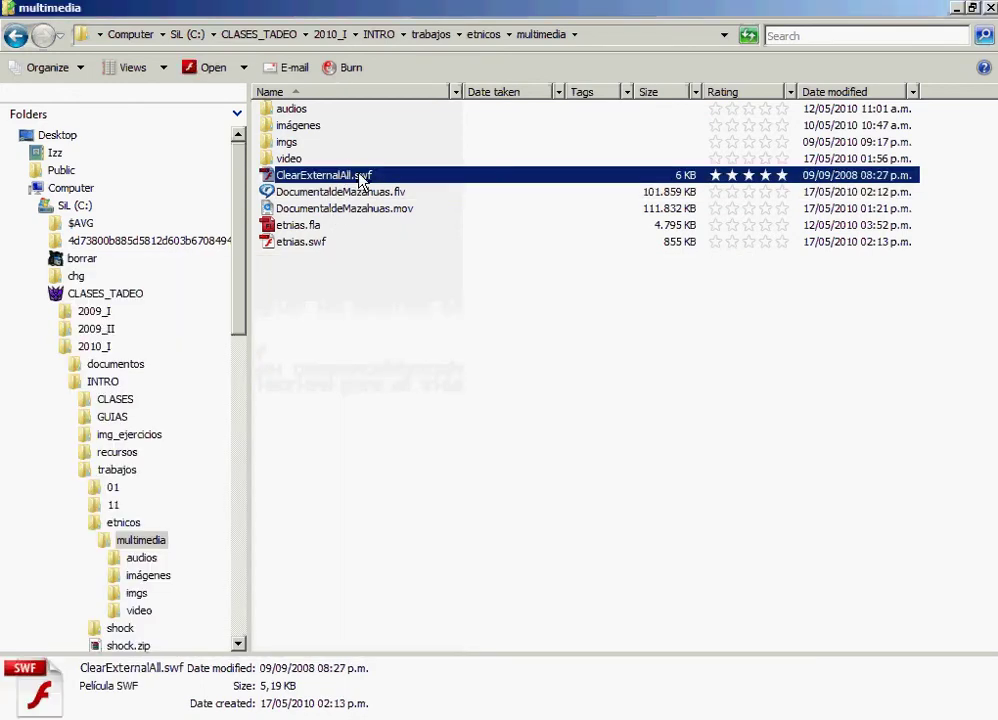
pyautogui.click(360, 176)
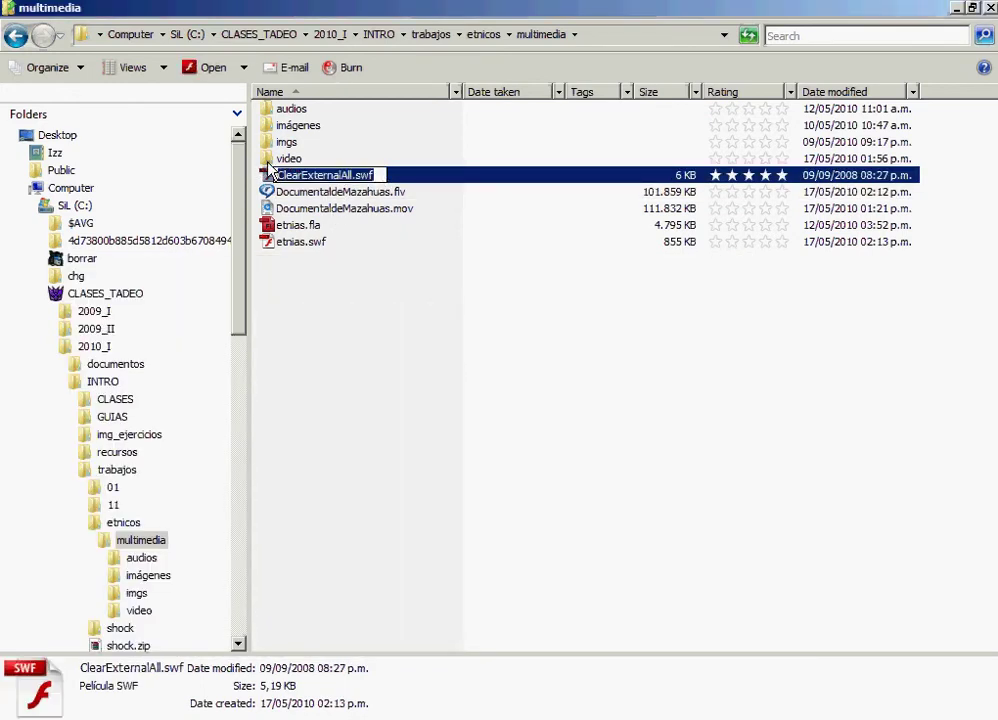
pyautogui.hotkey('alt', 'Tab')
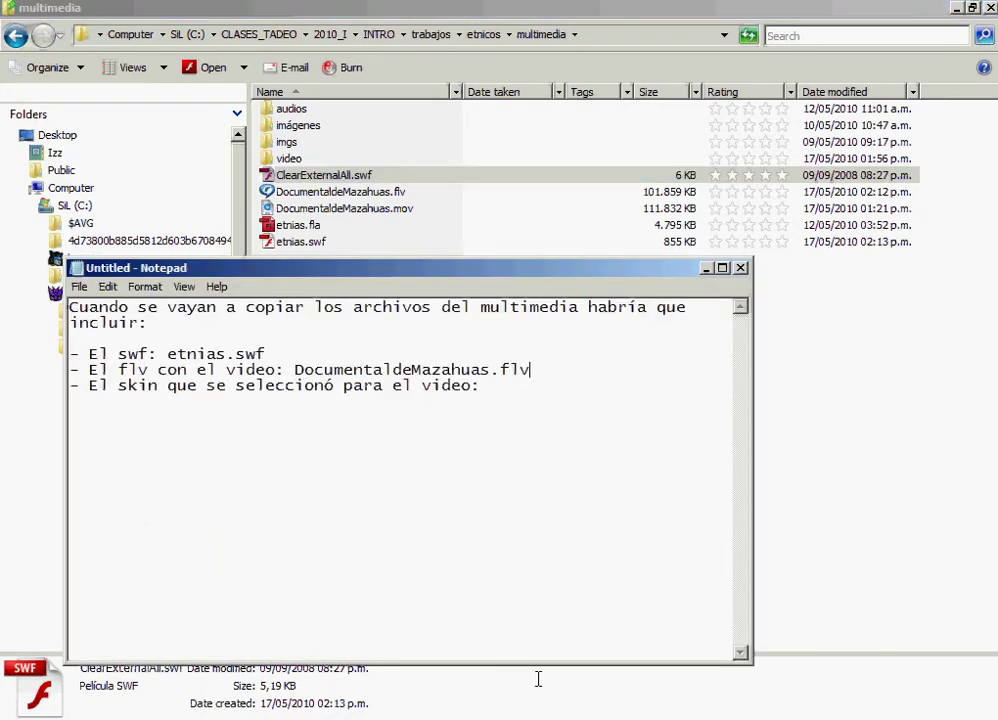
pyautogui.write('ClearExternalAll.swf')
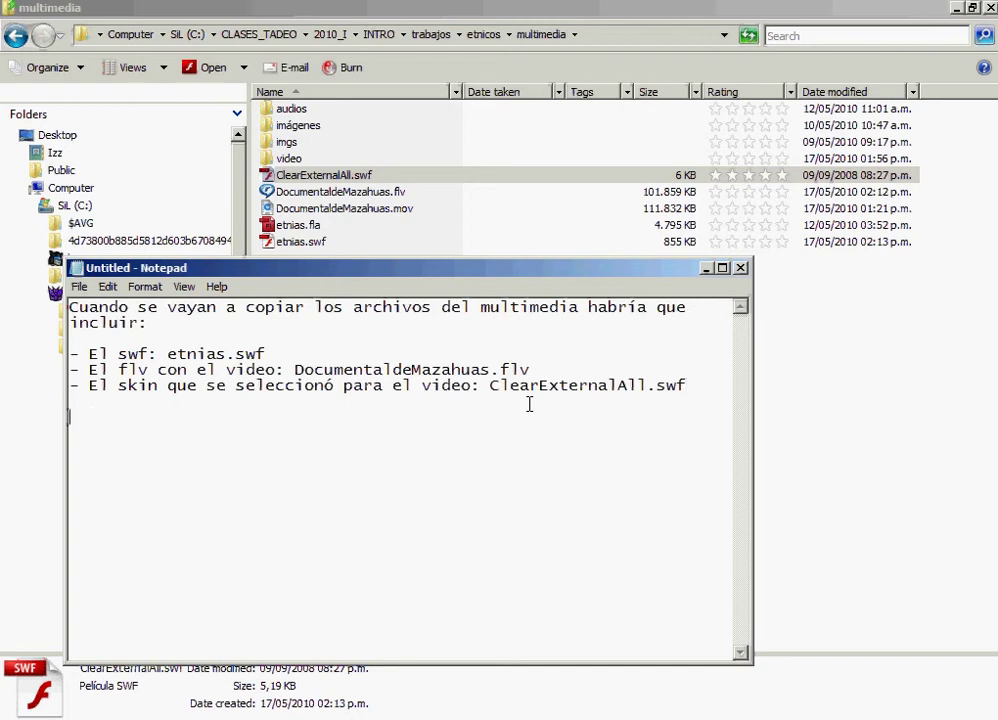
pyautogui.write('Todo deb')
pyautogui.write('e quedar en u')
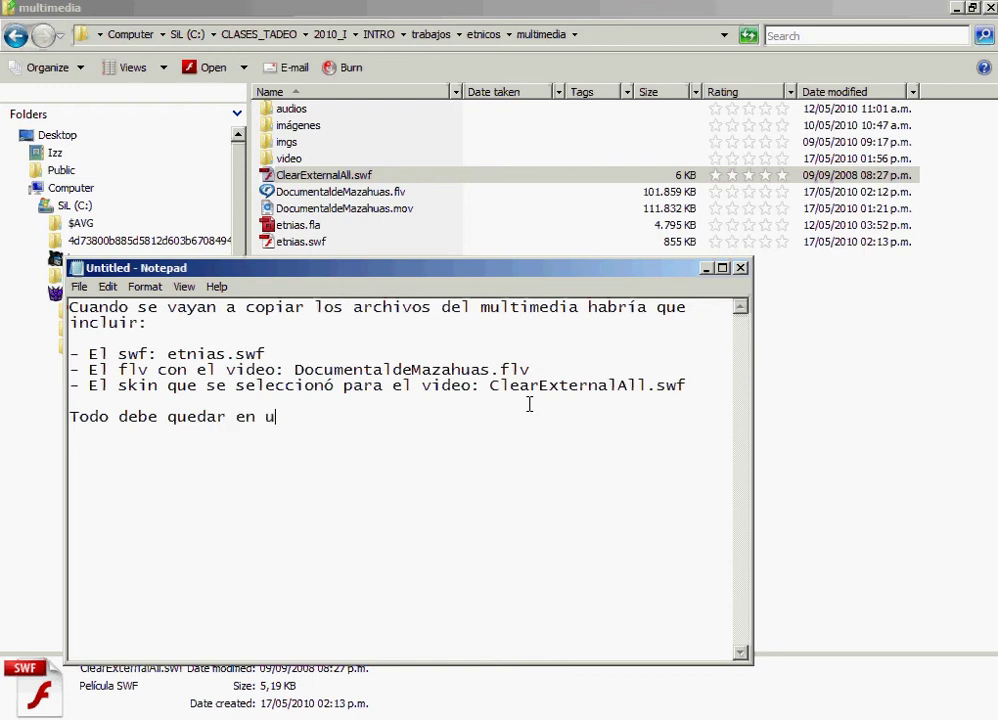
pyautogui.write('na misma car')
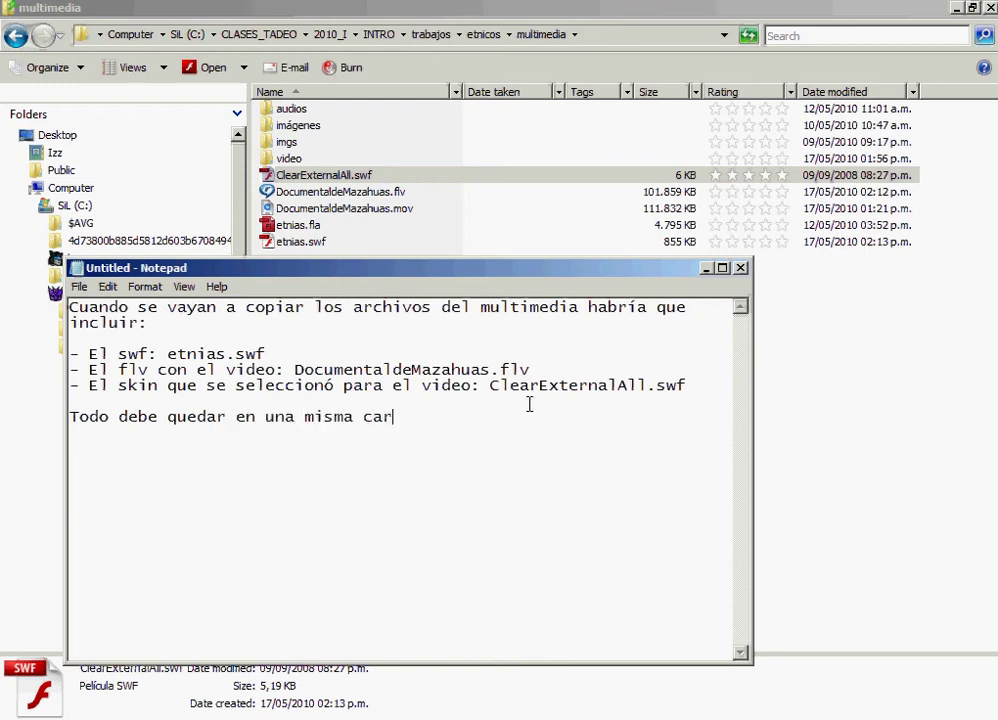
pyautogui.write('peta.')
# Highlight ClearExternalAll.swf, DocumentaldeMazahuas.flv and etnias.swf in the multimedia folder
pyautogui.keyDown('ctrl'); pyautogui.click(305, 192); pyautogui.keyUp('ctrl')
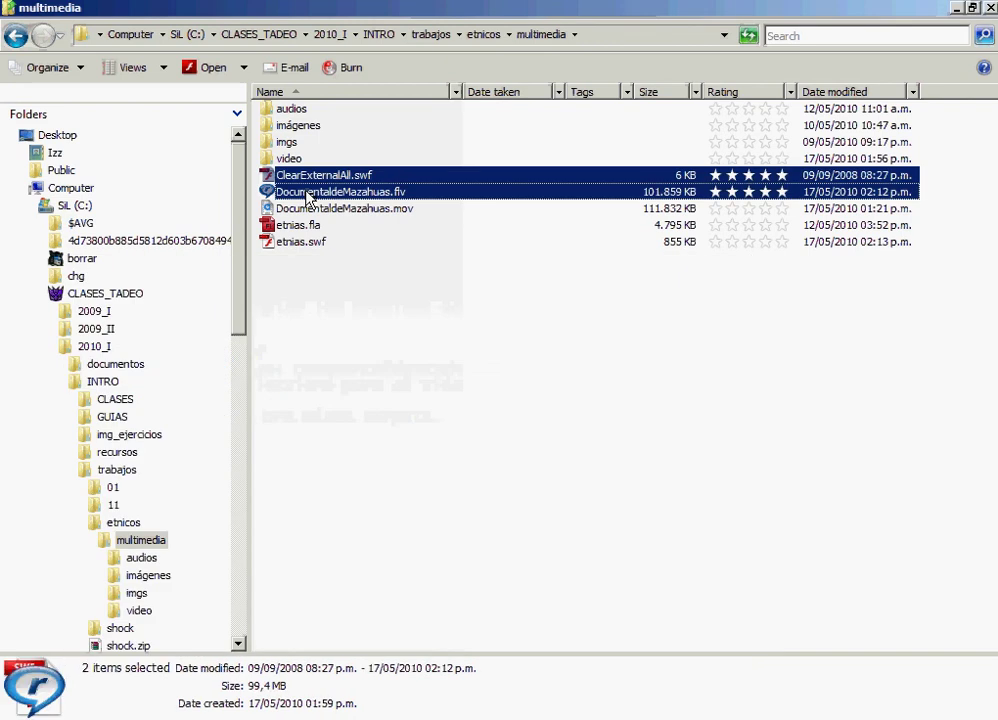
pyautogui.keyDown('ctrl'); pyautogui.click(303, 242); pyautogui.keyUp('ctrl')
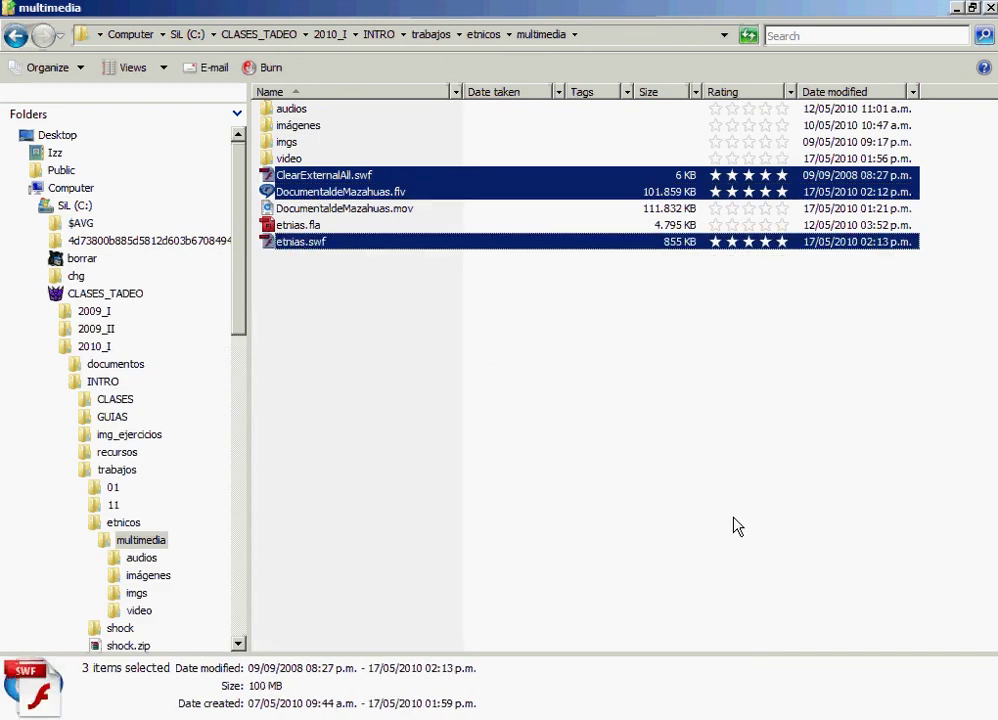